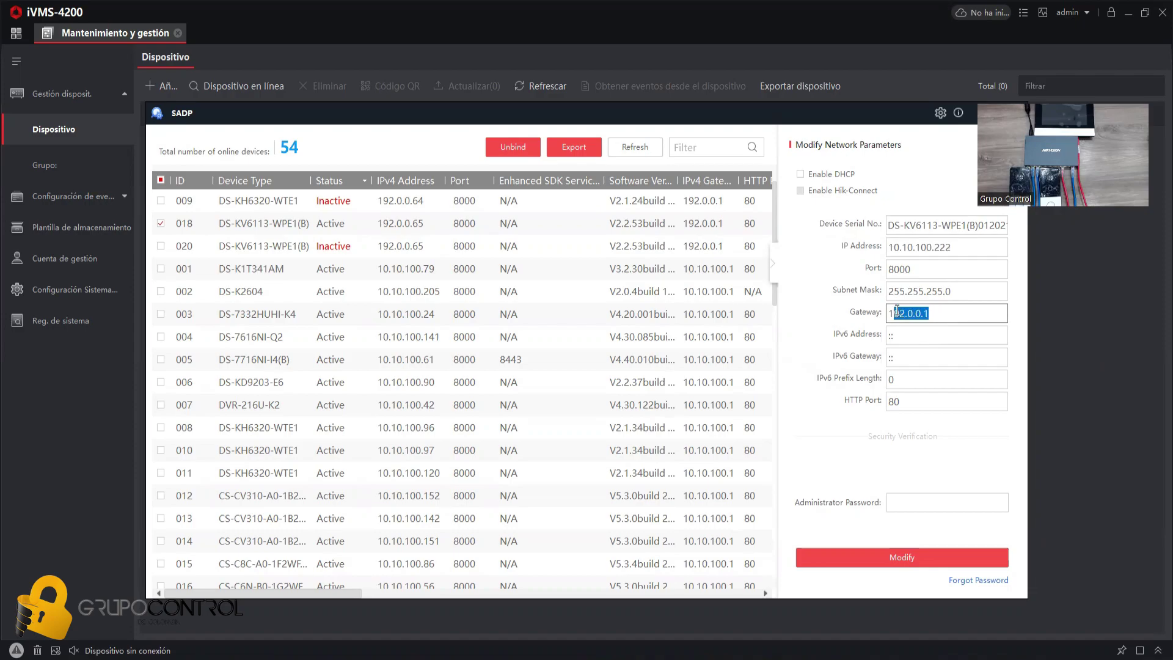
- Apply IP 10.10.100.222 and gateway 10.10.100.1 to station 018, then select station 020
left_click(898, 557)
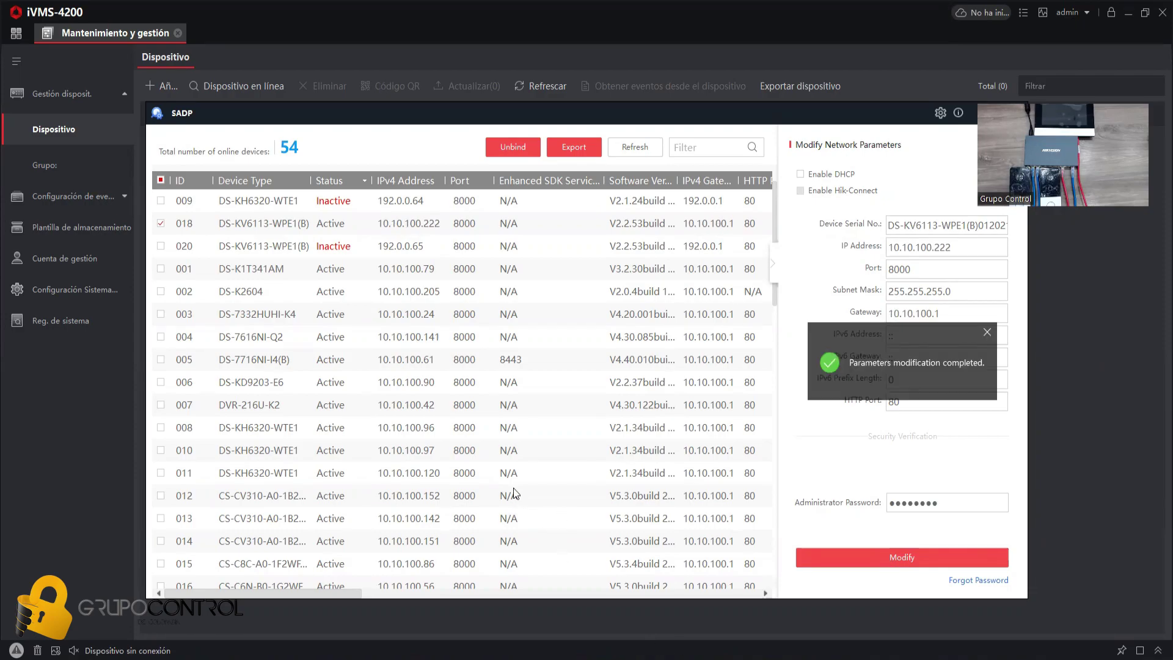
left_click(153, 228)
left_click(161, 246)
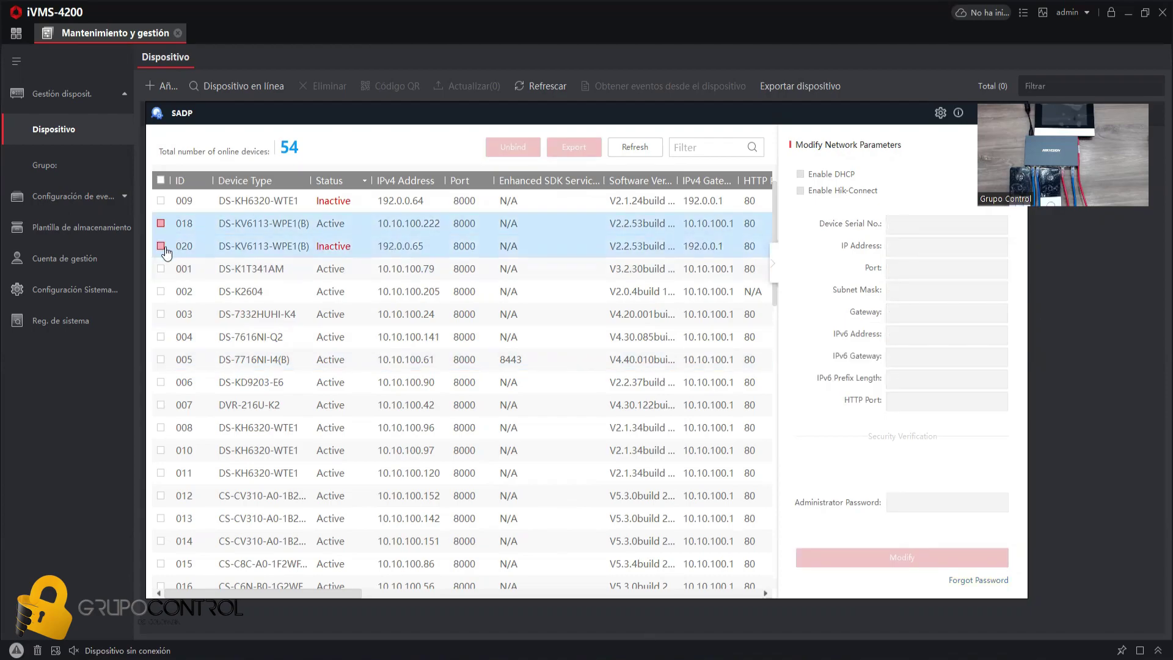
- Activate station 020 and re-address it to 10.10.100.223 with gateway 10.10.100.1, authorised by the admin password
left_click(887, 388)
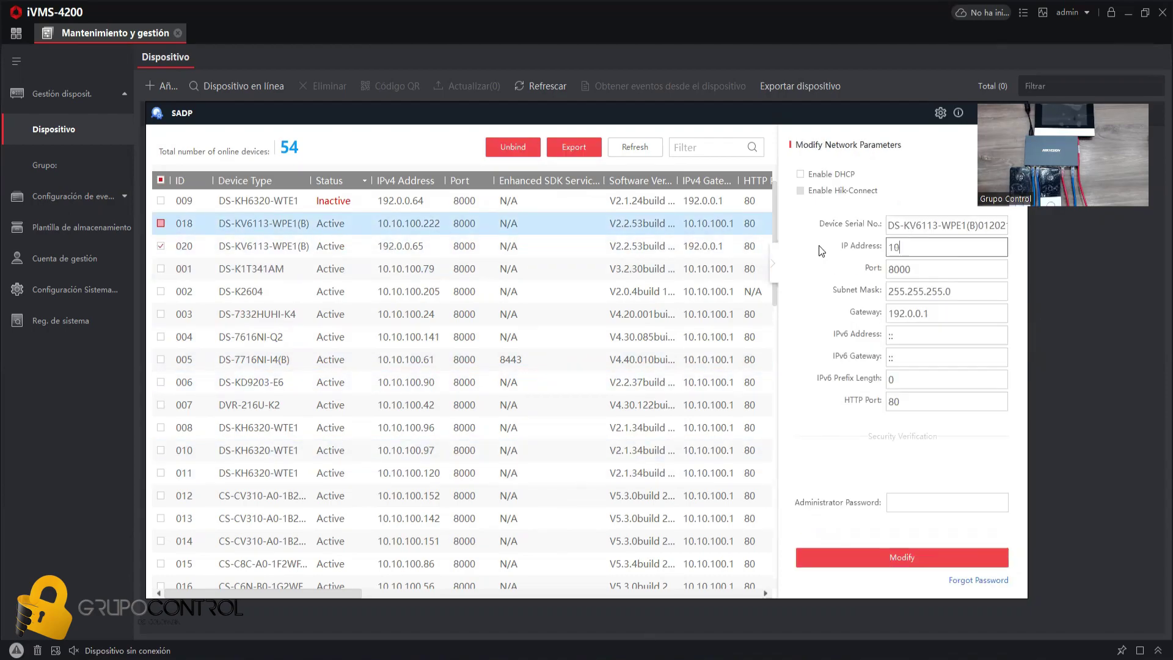
type(".100.223")
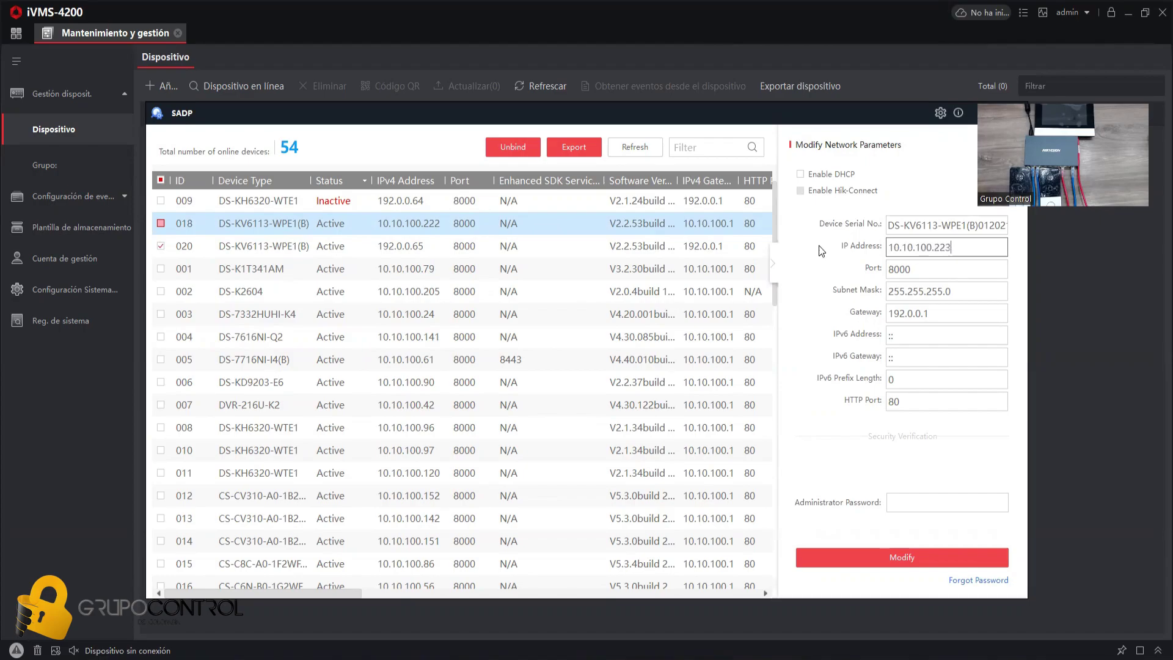
left_click(971, 313)
type("10.10")
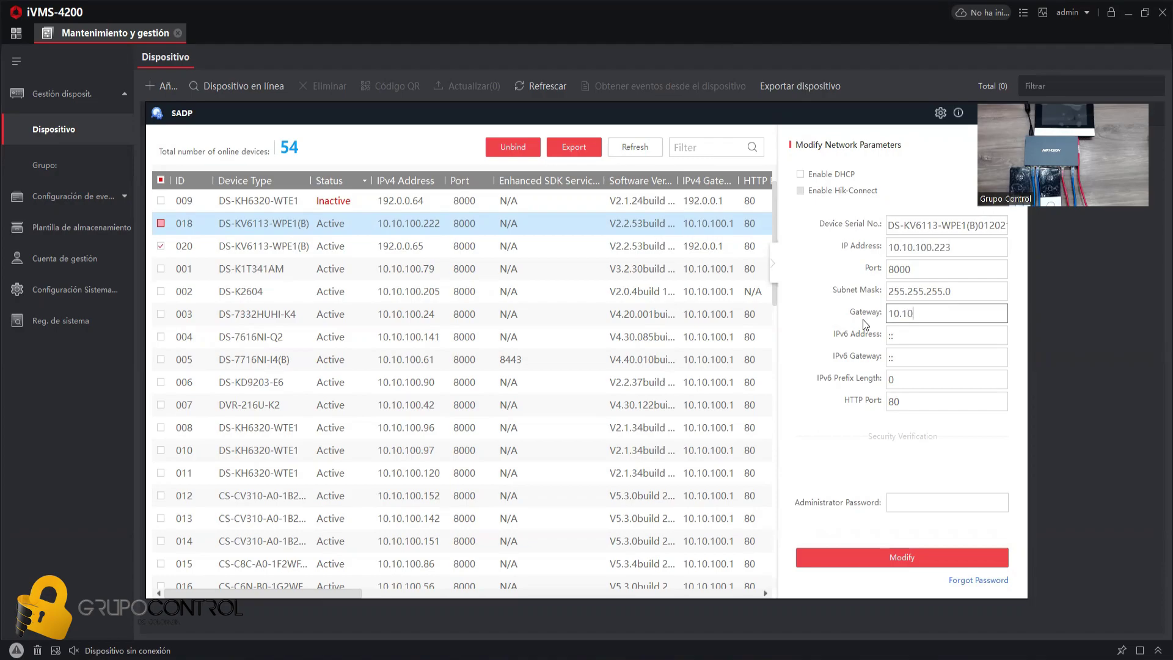
type(".100.1")
left_click(890, 502)
type("admin123")
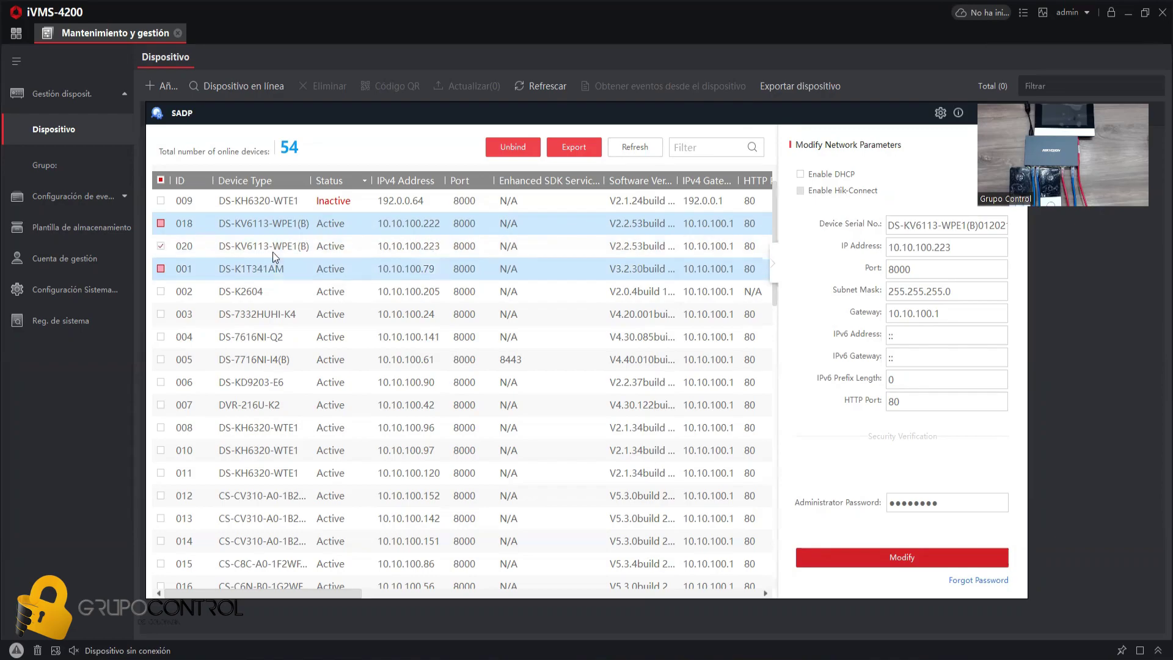
left_click(160, 246)
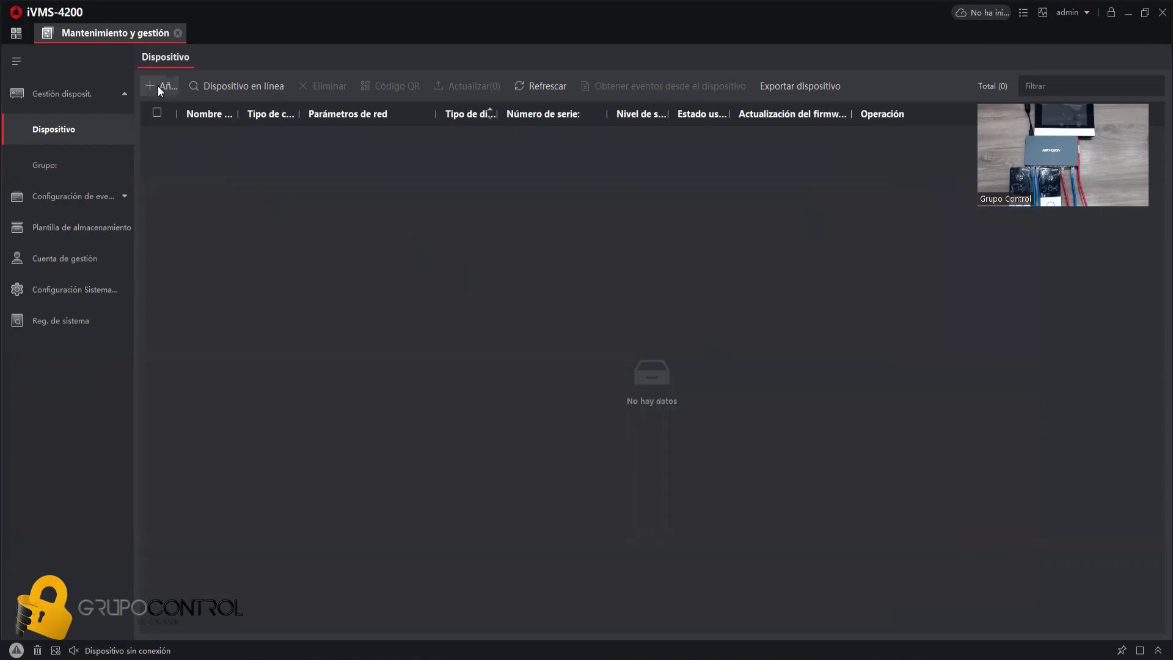
- Add door station Maestro at 10.10.100.222 with time synchronization enabled
left_click(158, 86)
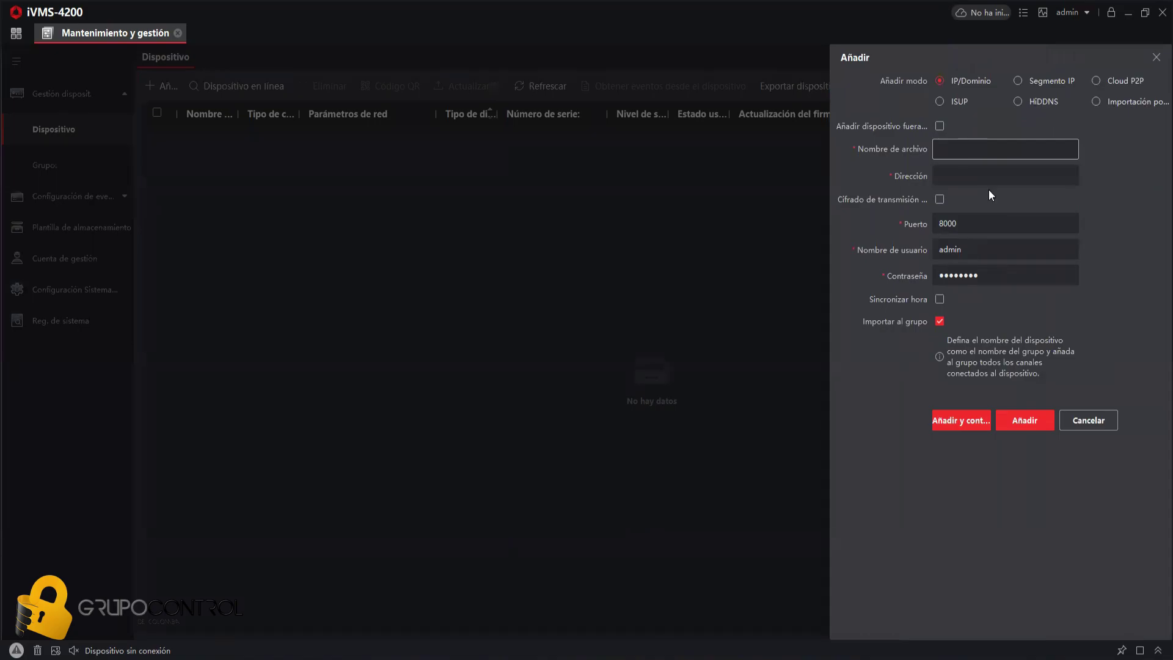
left_click(967, 150)
type("Maestro")
left_click(984, 176)
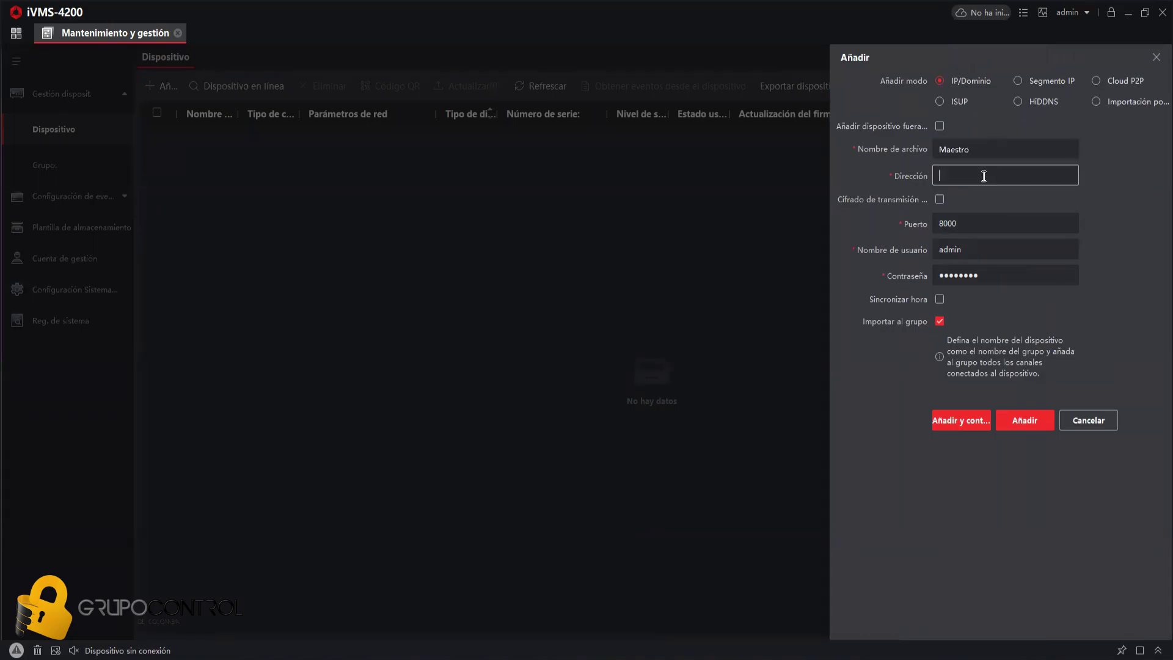
type("10.10.100.222")
left_click(941, 299)
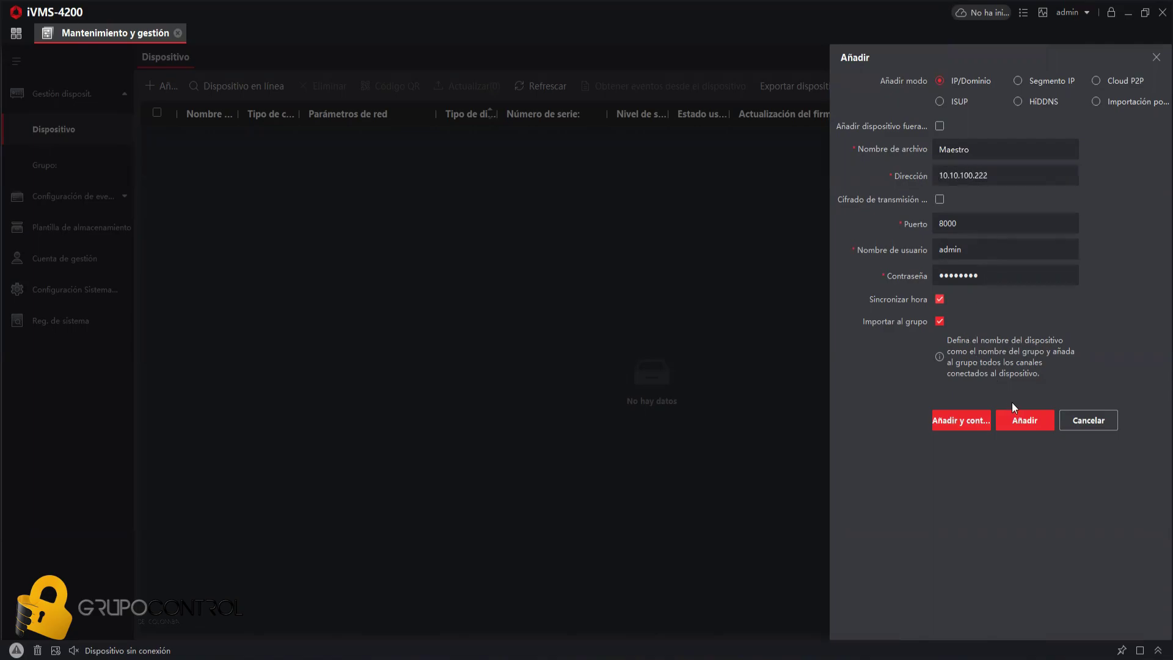
left_click(1016, 413)
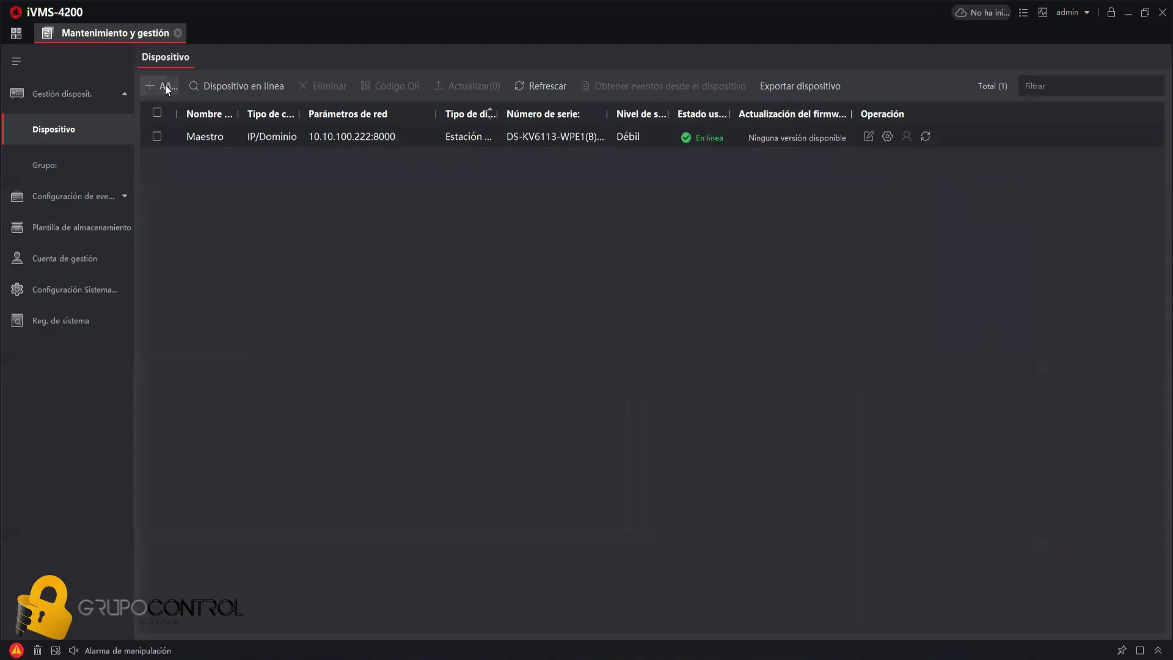
- Add door station Esclavo at 10.10.100.223 with time synchronization enabled
left_click(164, 86)
type("Esclavo")
left_click(947, 175)
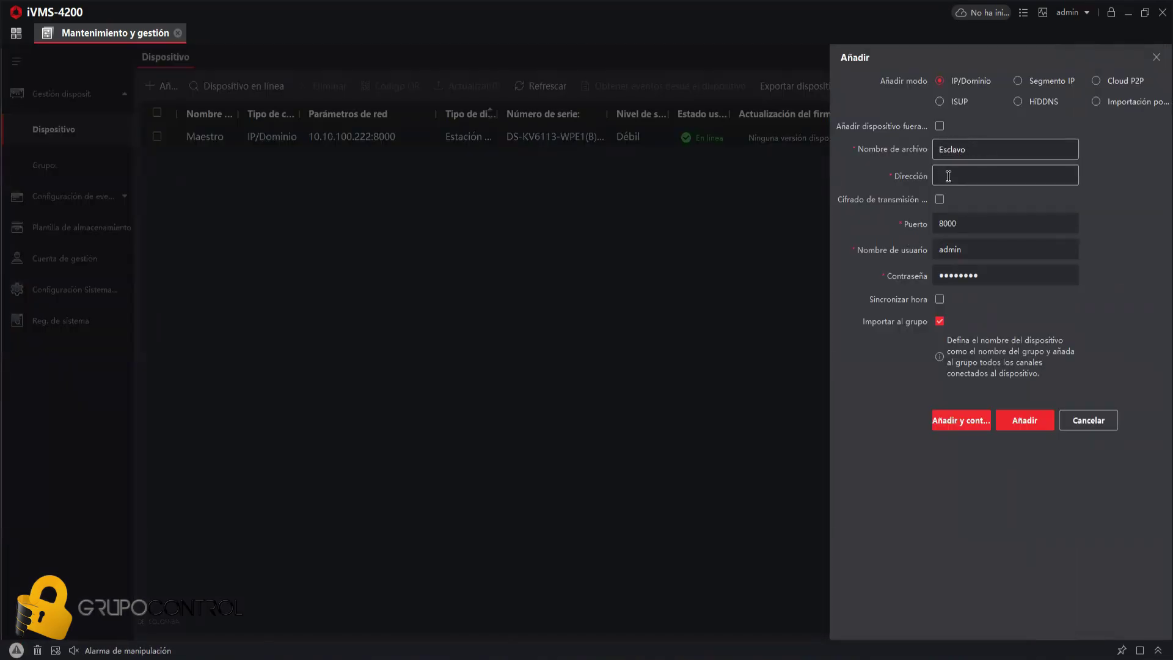
type("10.10.100.223")
left_click(939, 298)
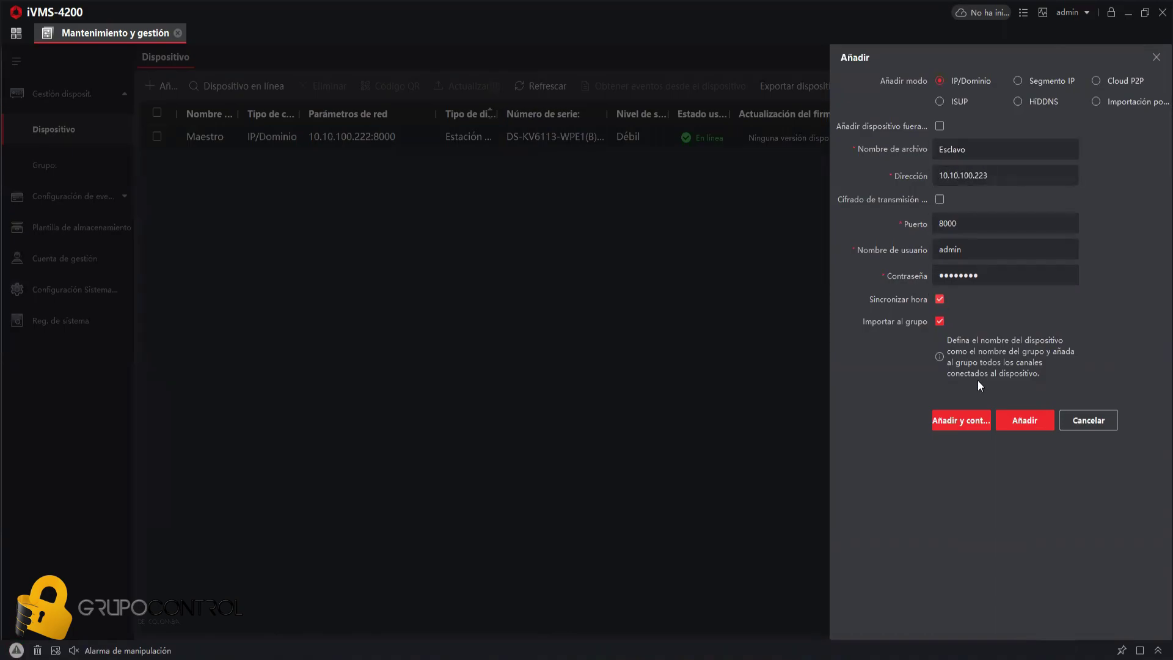
left_click(1009, 418)
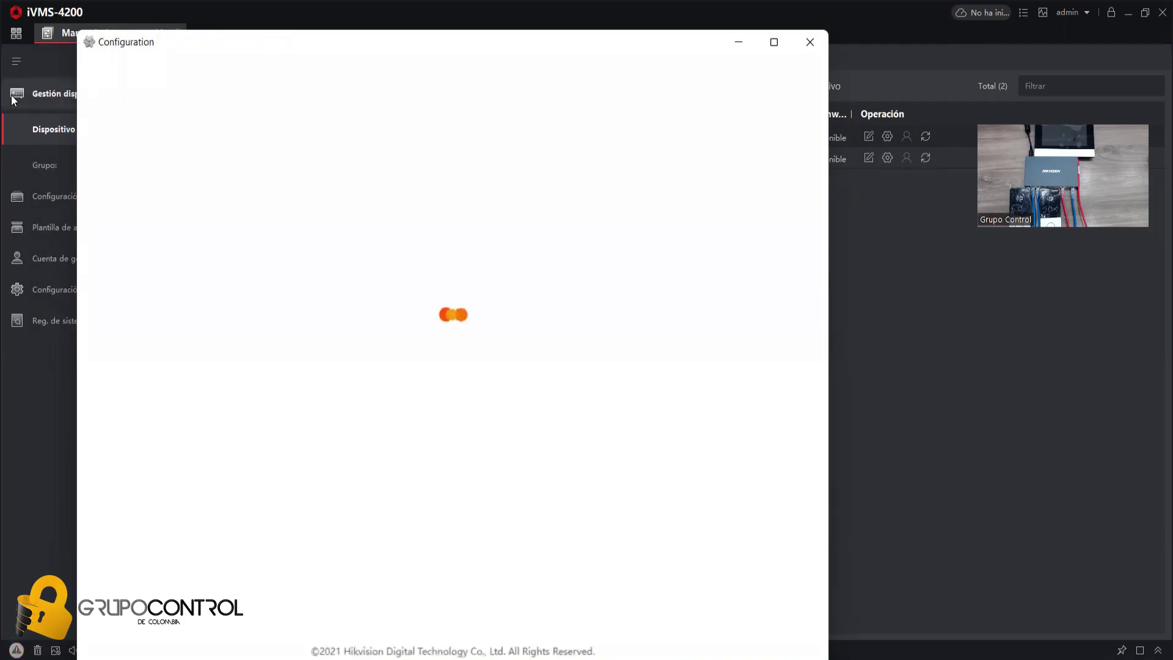
- Switch the door station's language to Español, save, and accept the reboot
left_click(418, 196)
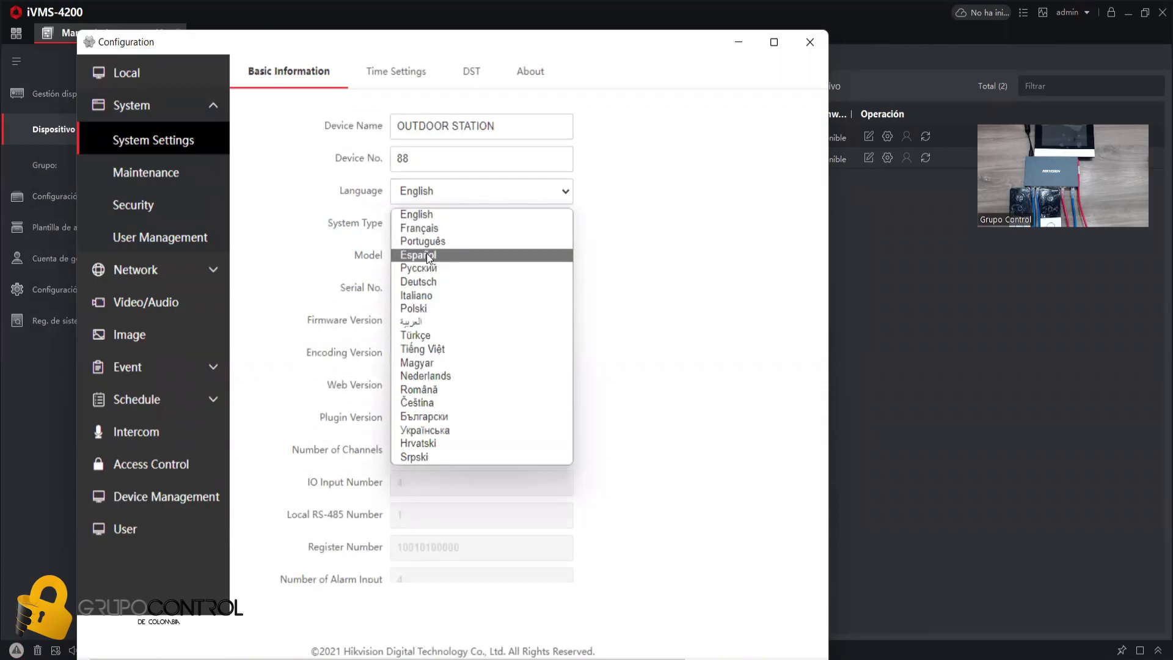
left_click(418, 255)
scroll(471, 259, "down", 3)
left_click(444, 562)
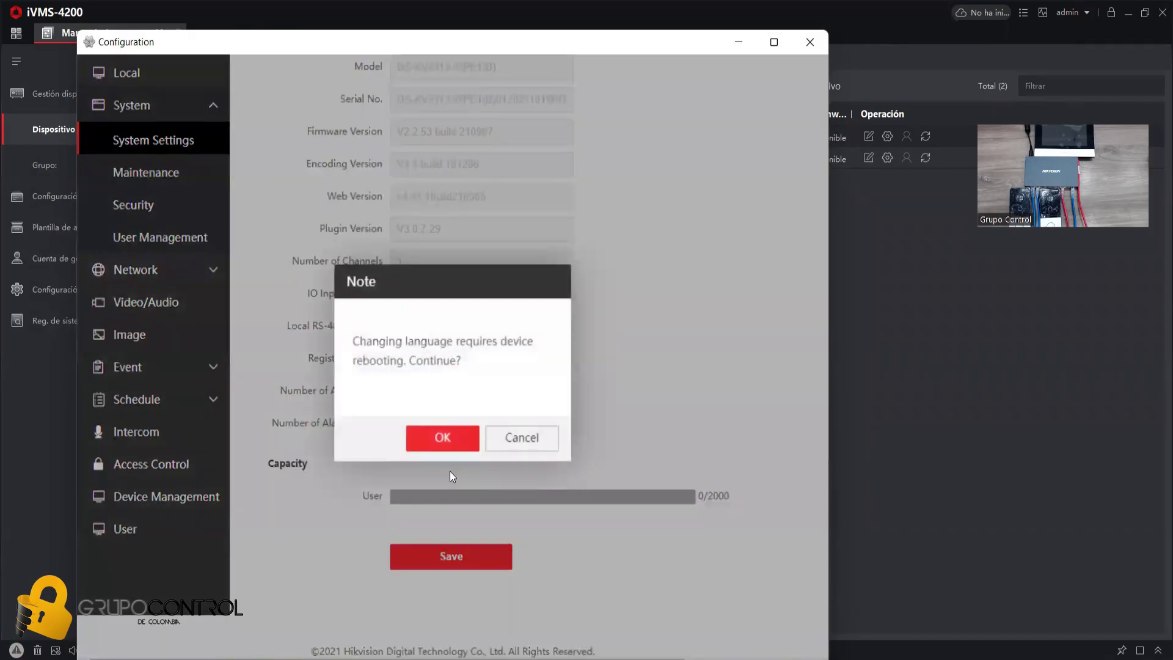
left_click(443, 437)
left_click(517, 438)
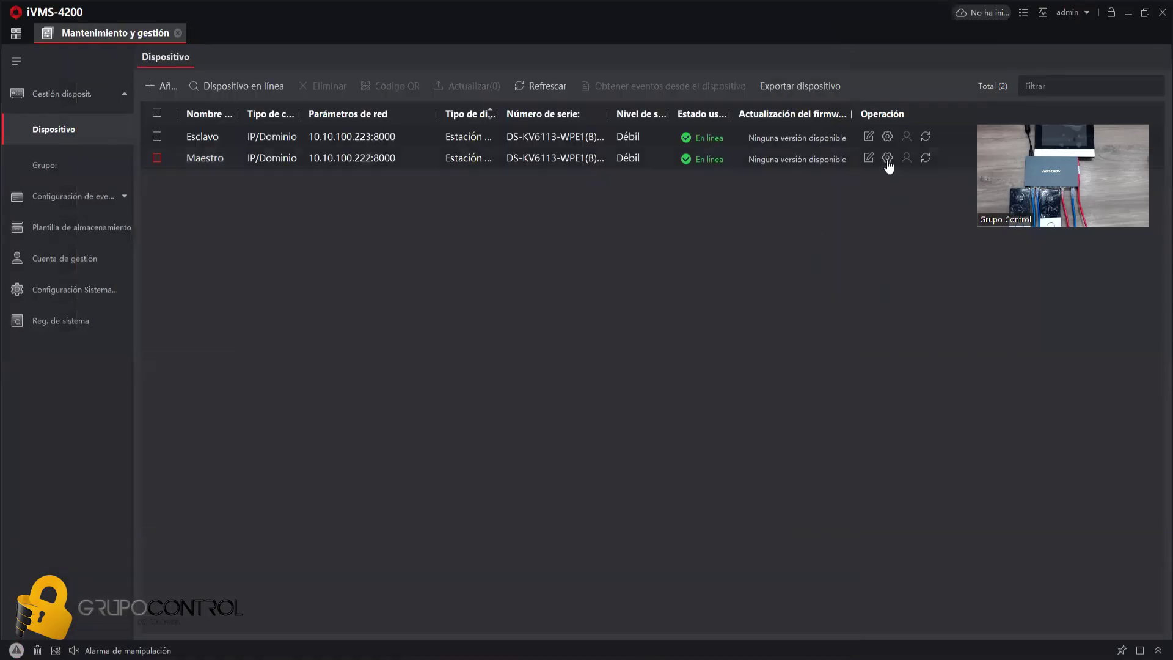
left_click(887, 159)
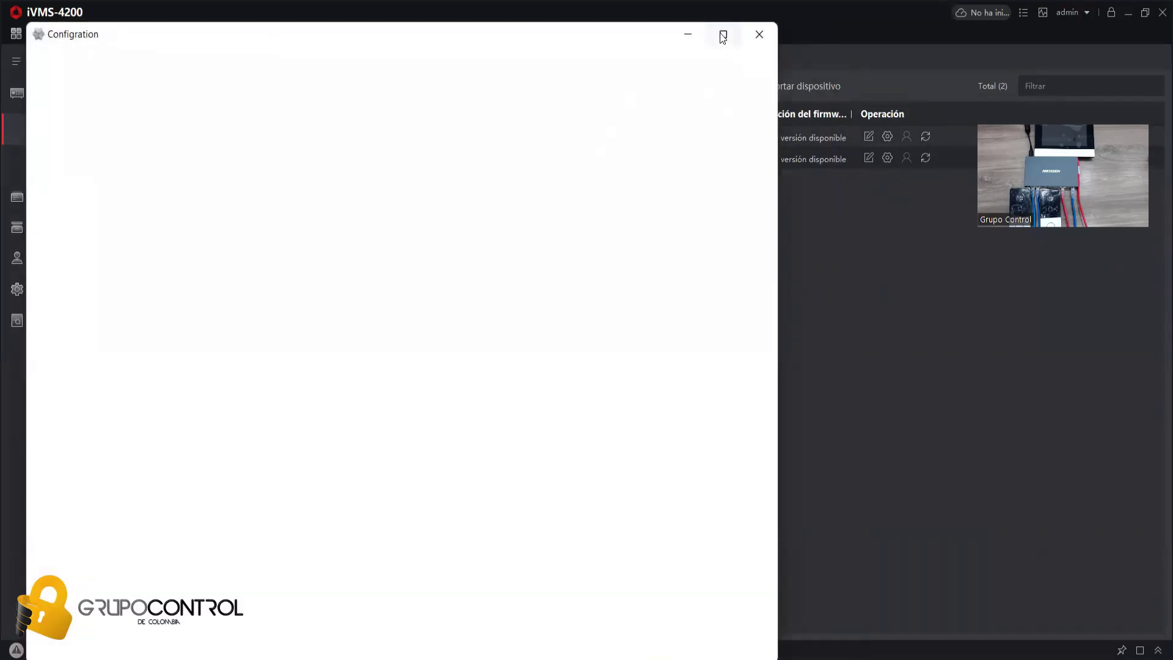
mouse_move(723, 35)
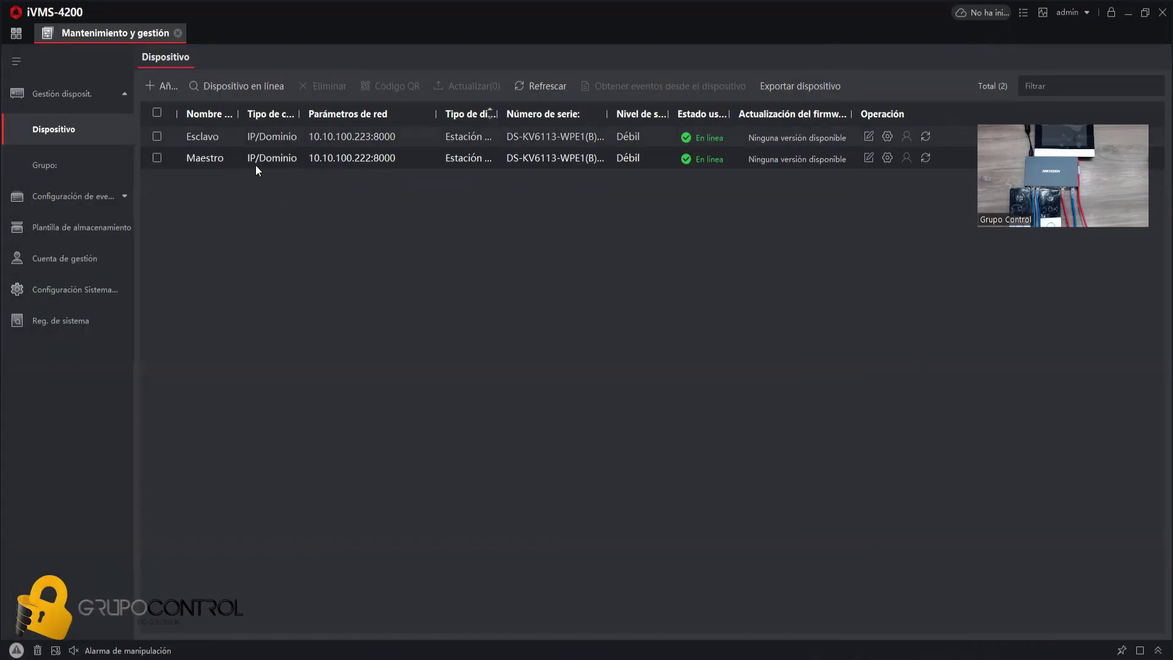
- Set the station's Door Station No. to 1, save, accept the reboot and close the window
left_click(887, 136)
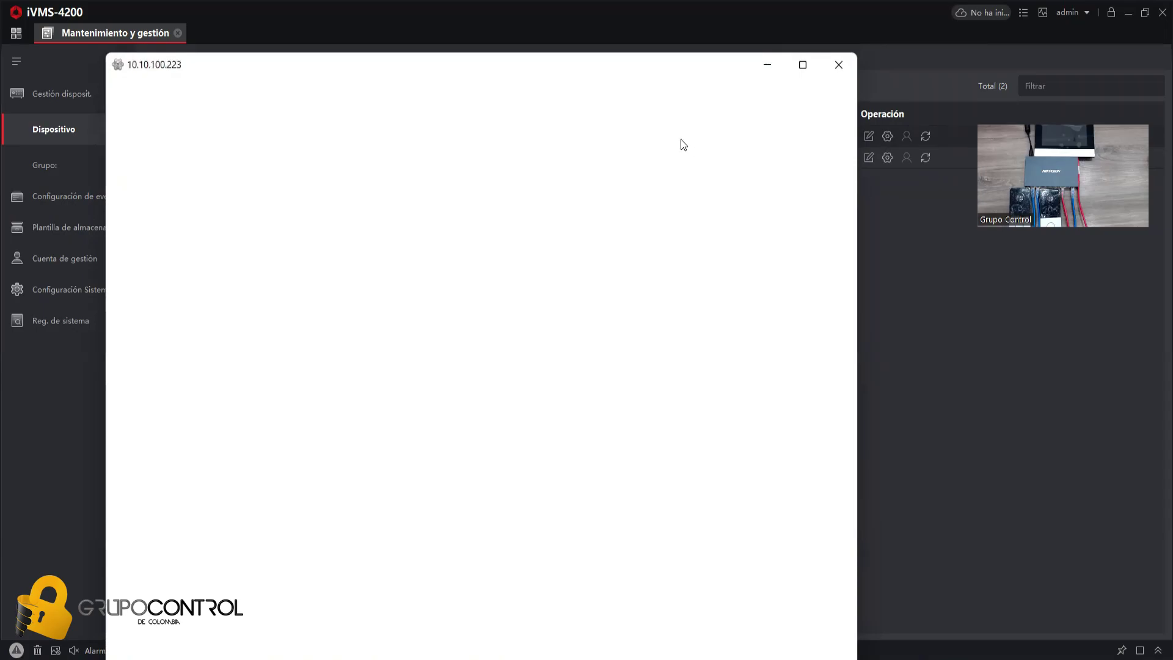
left_click(802, 64)
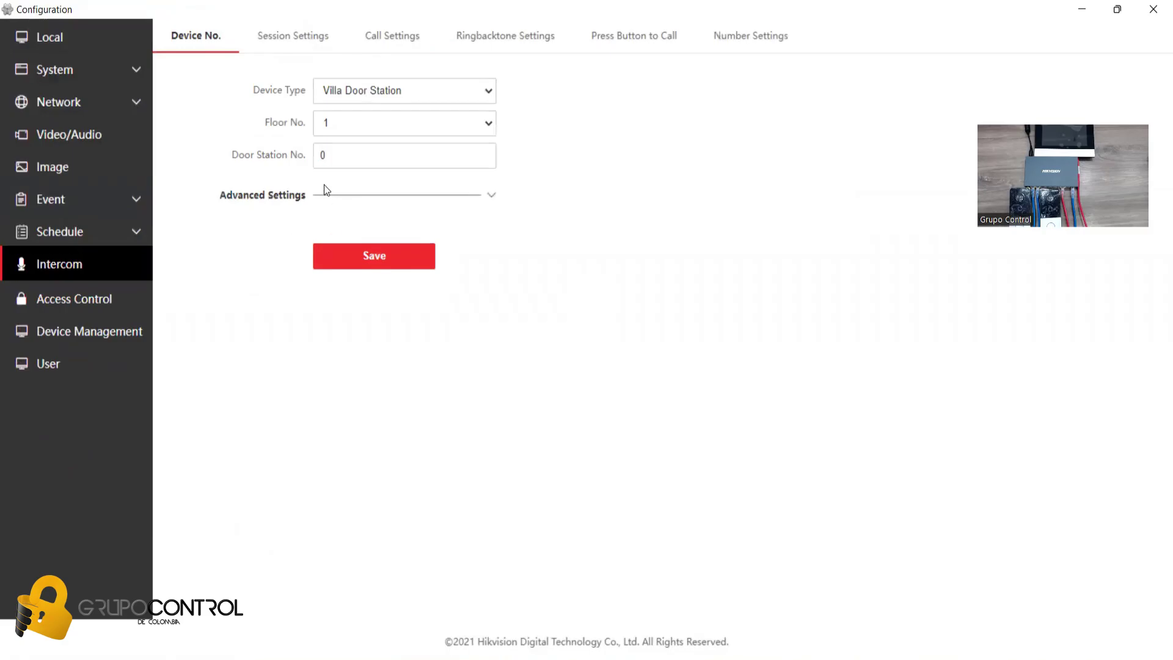
double_click(335, 150)
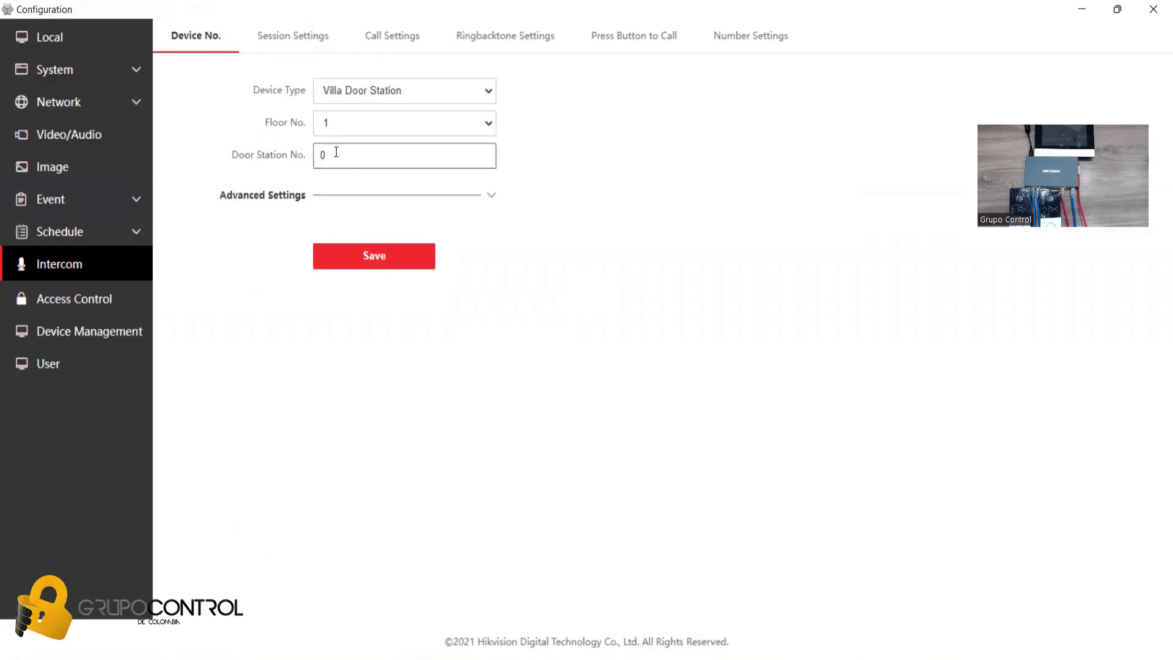
type("1")
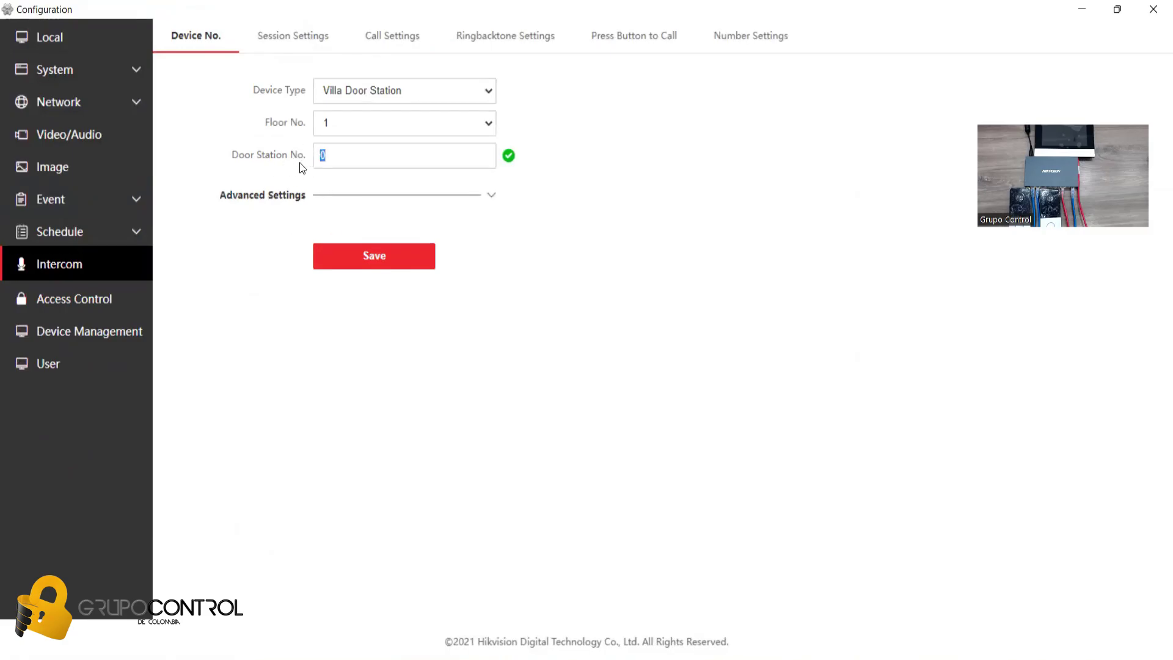
left_click(351, 262)
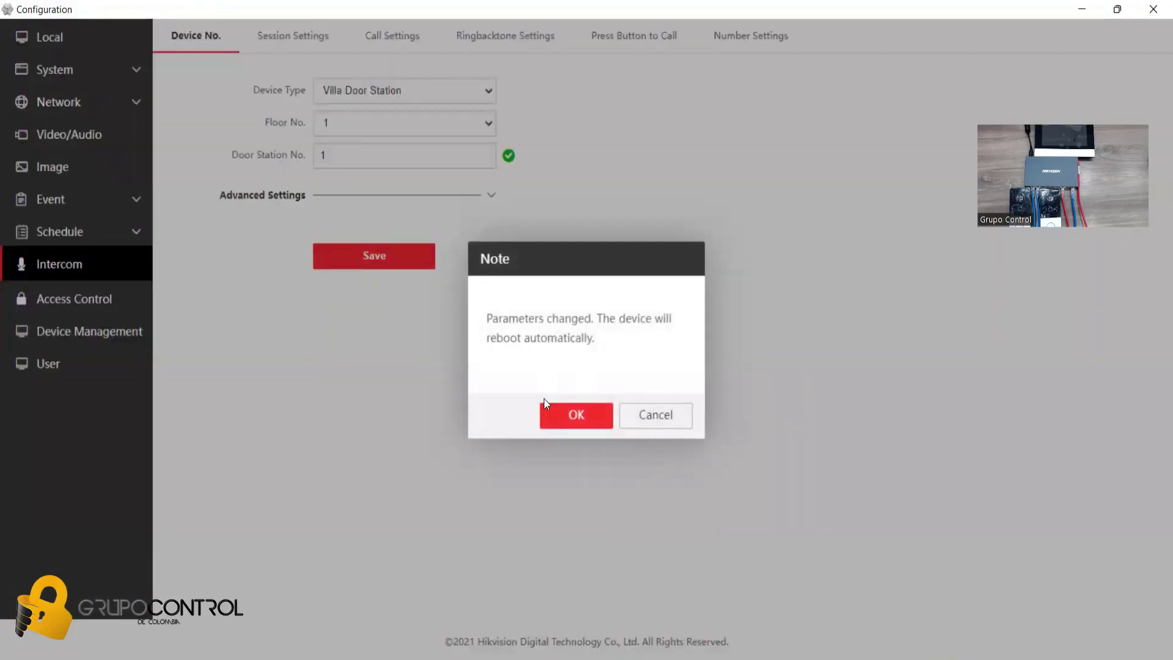
left_click(576, 421)
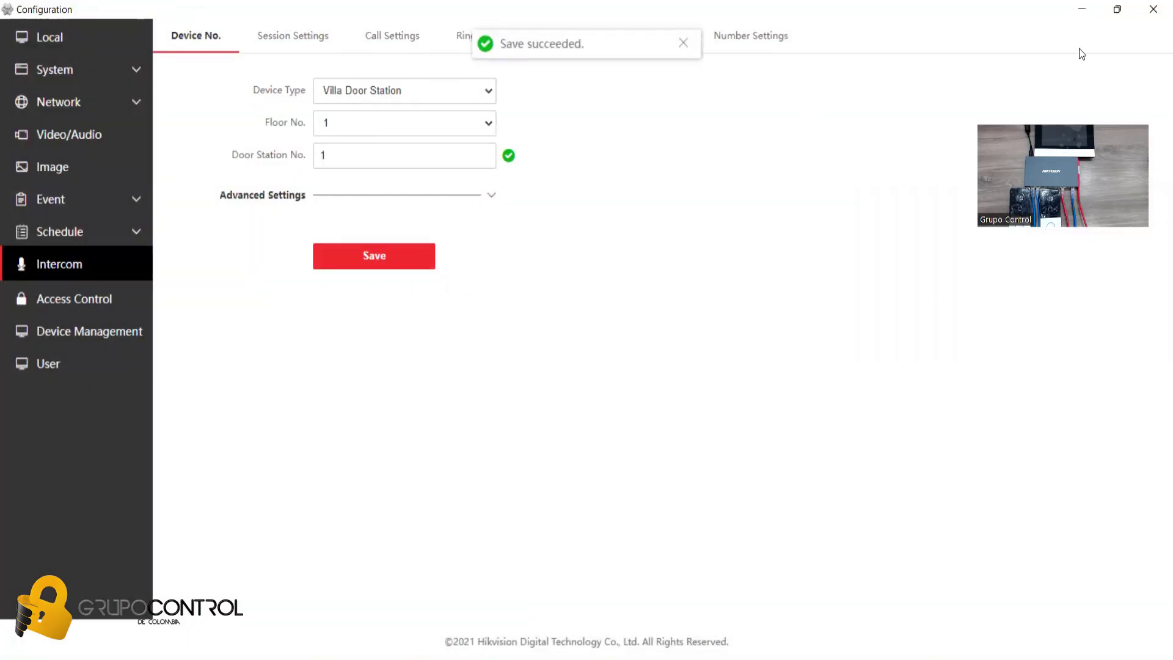
left_click(1153, 10)
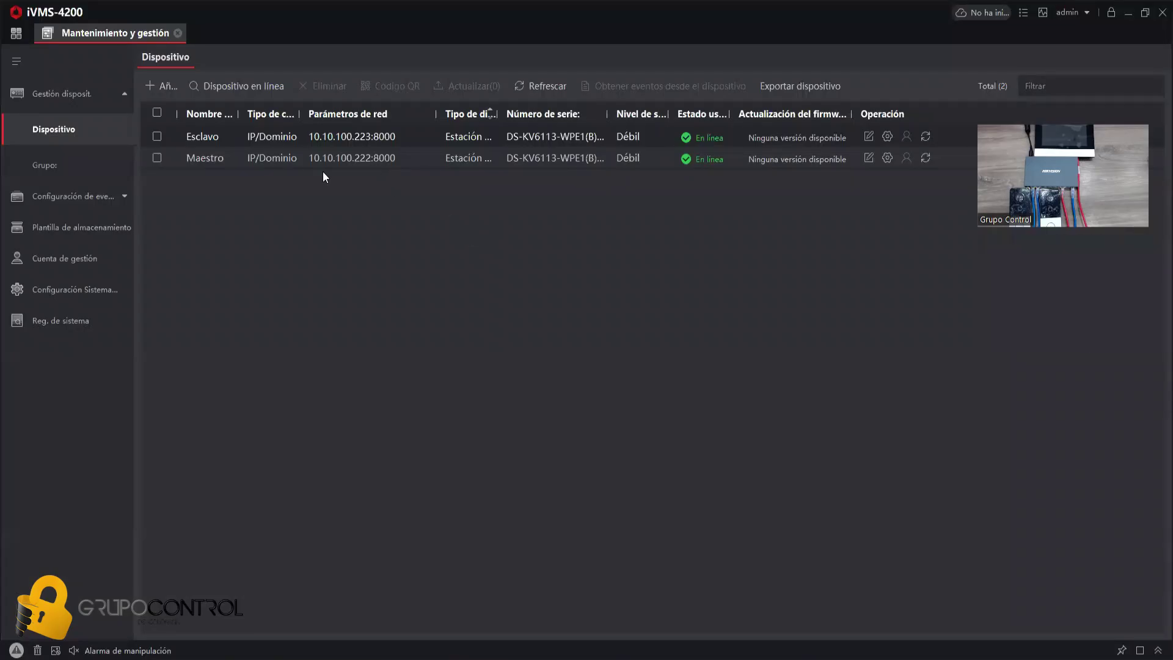
- Set Maestro's time zone to (GMT-05:00) Eastern Time with NTP sync and save
left_click(886, 163)
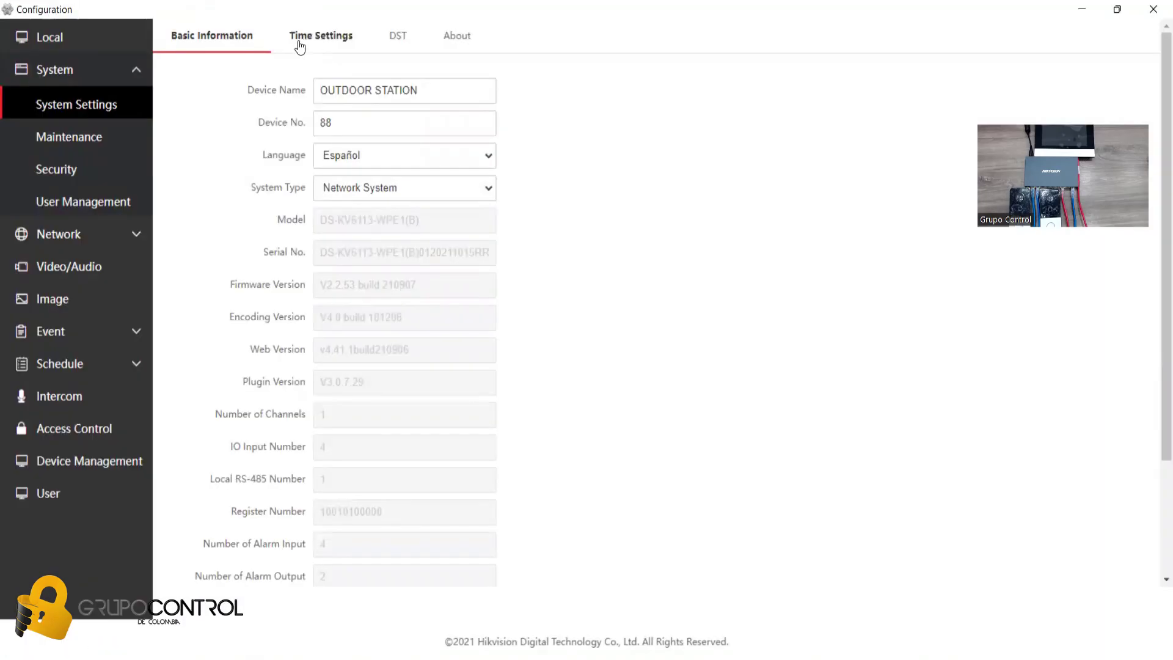
left_click(315, 35)
left_click(415, 91)
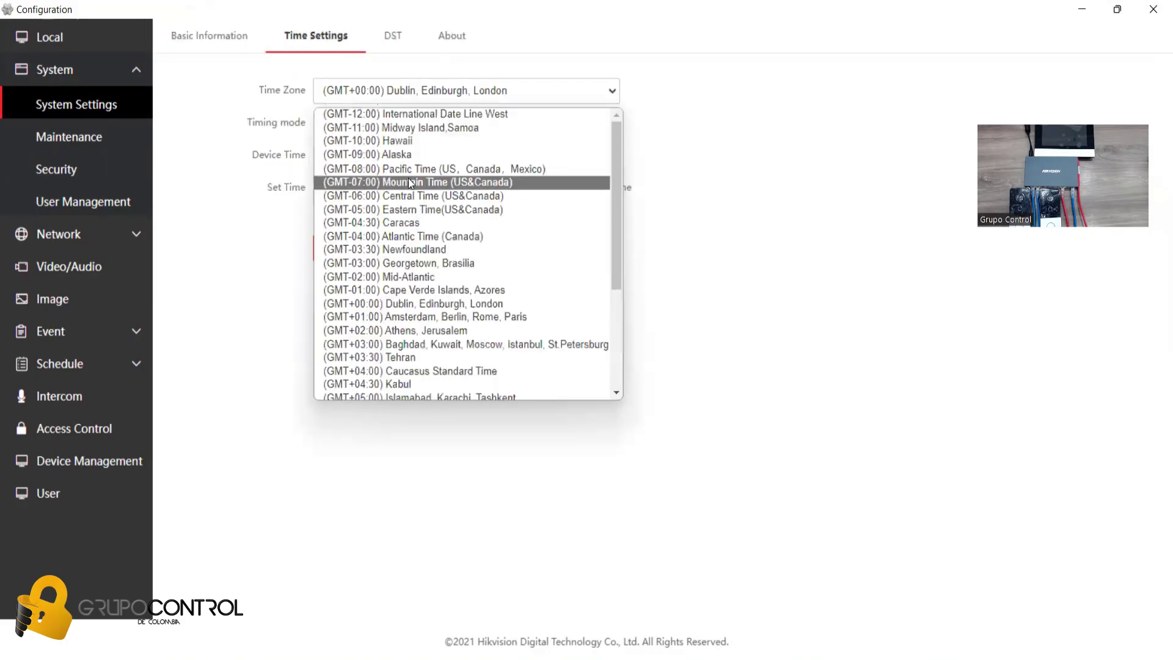
left_click(397, 209)
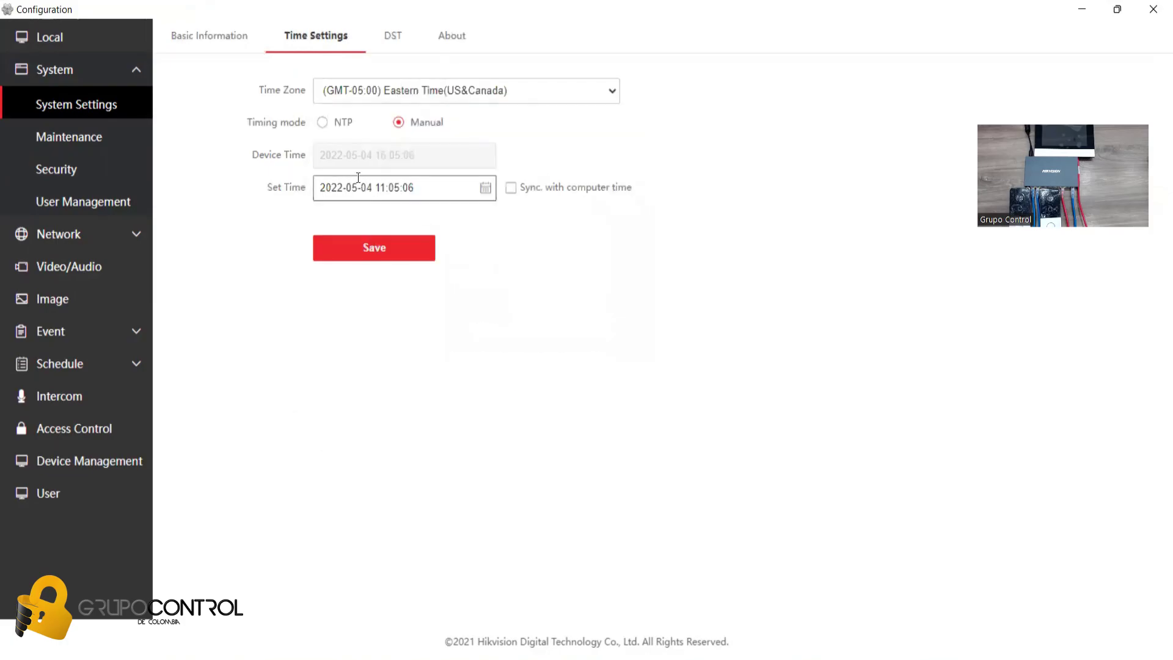
left_click(322, 122)
left_click(367, 313)
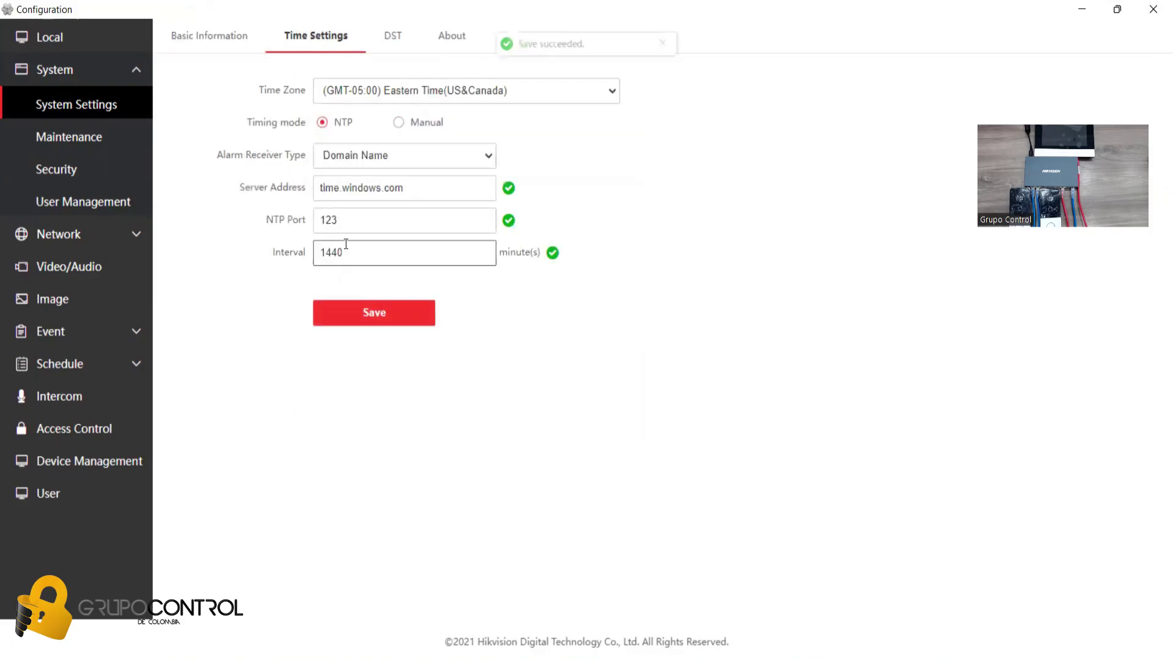
- Set the video resolution to 1920*1080P and save
left_click(76, 268)
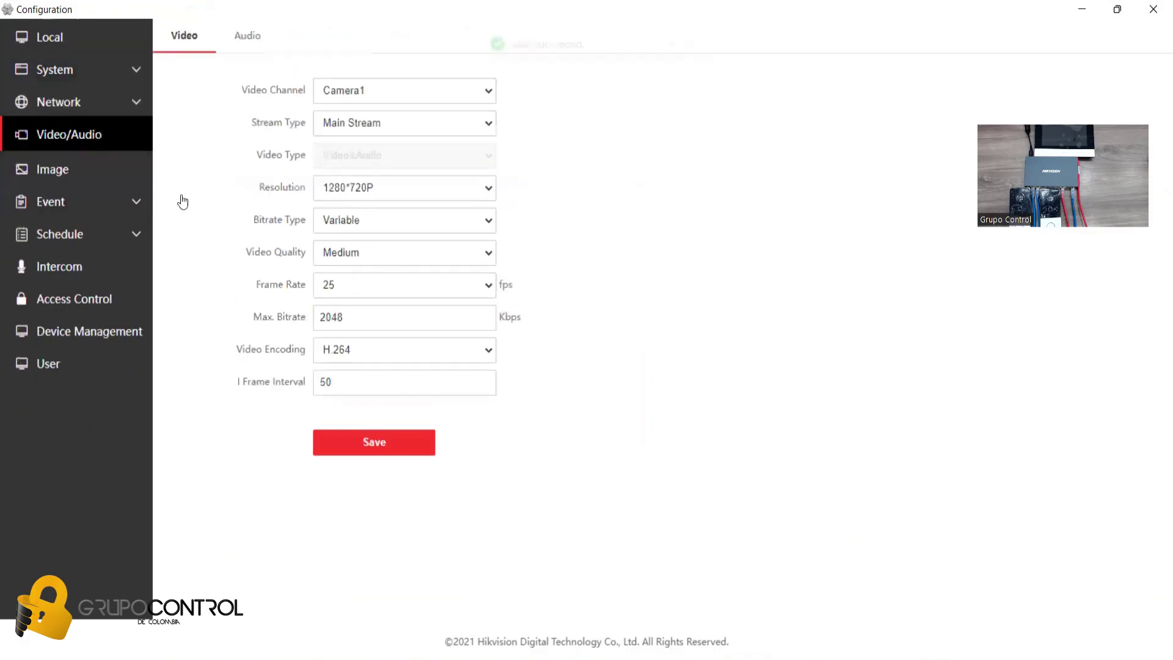
left_click(365, 193)
left_click(349, 210)
left_click(353, 440)
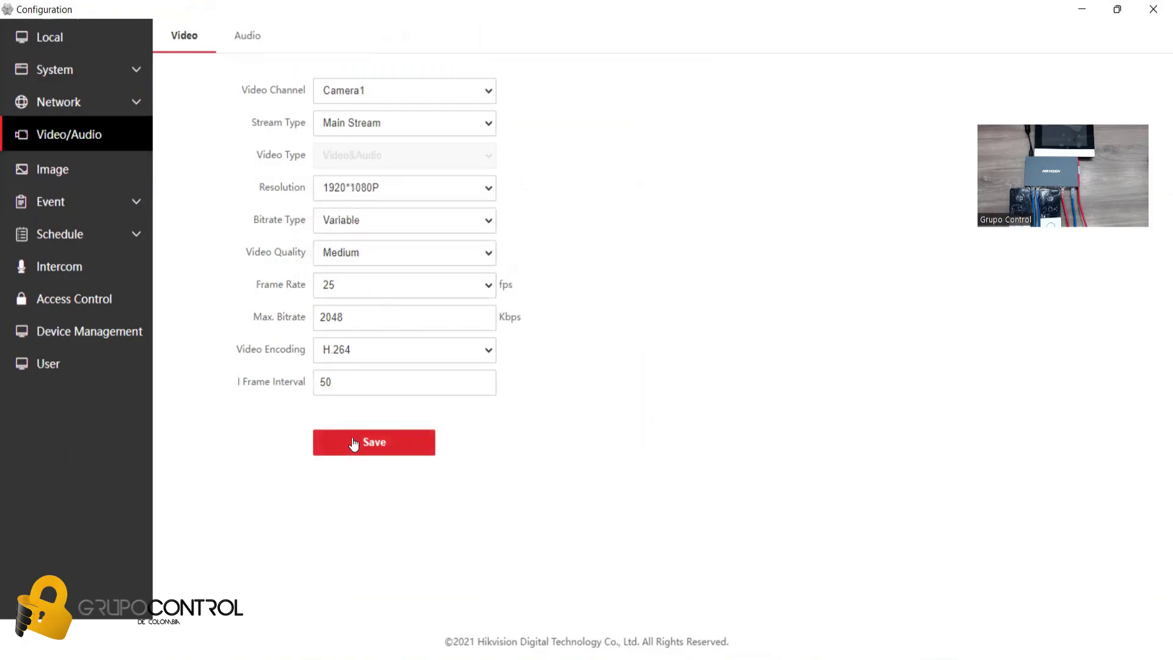
- Raise input, output and speak volumes to 10 and save the audio settings
left_click(250, 41)
left_click_drag(403, 90, 450, 123)
left_click_drag(405, 155, 451, 156)
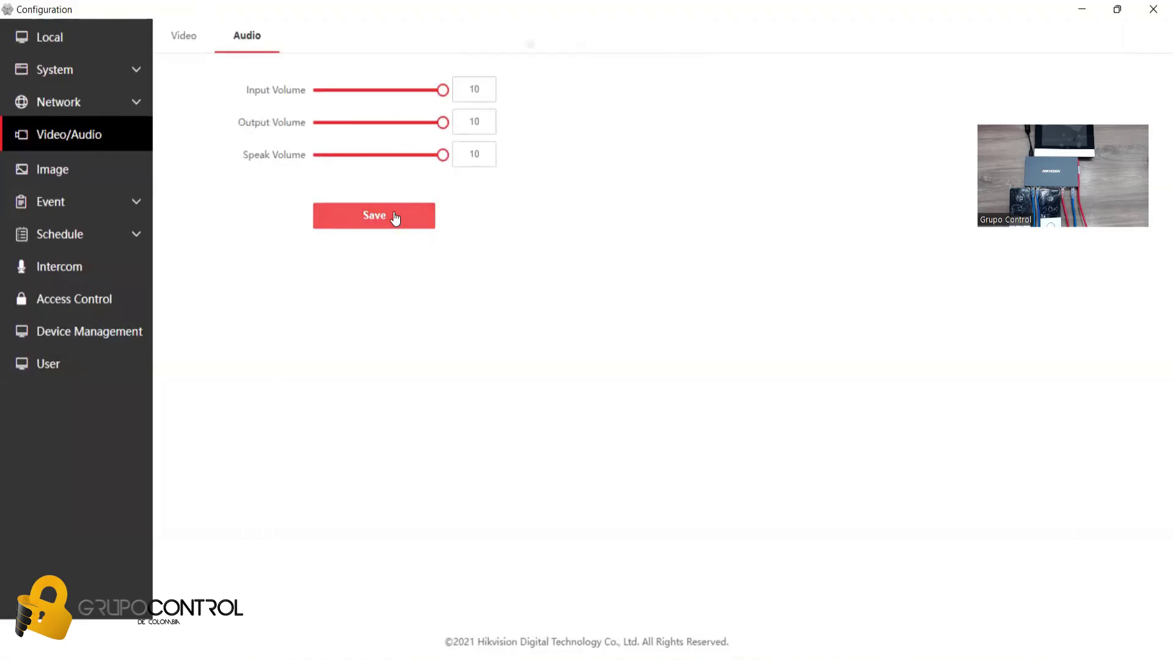
left_click(395, 217)
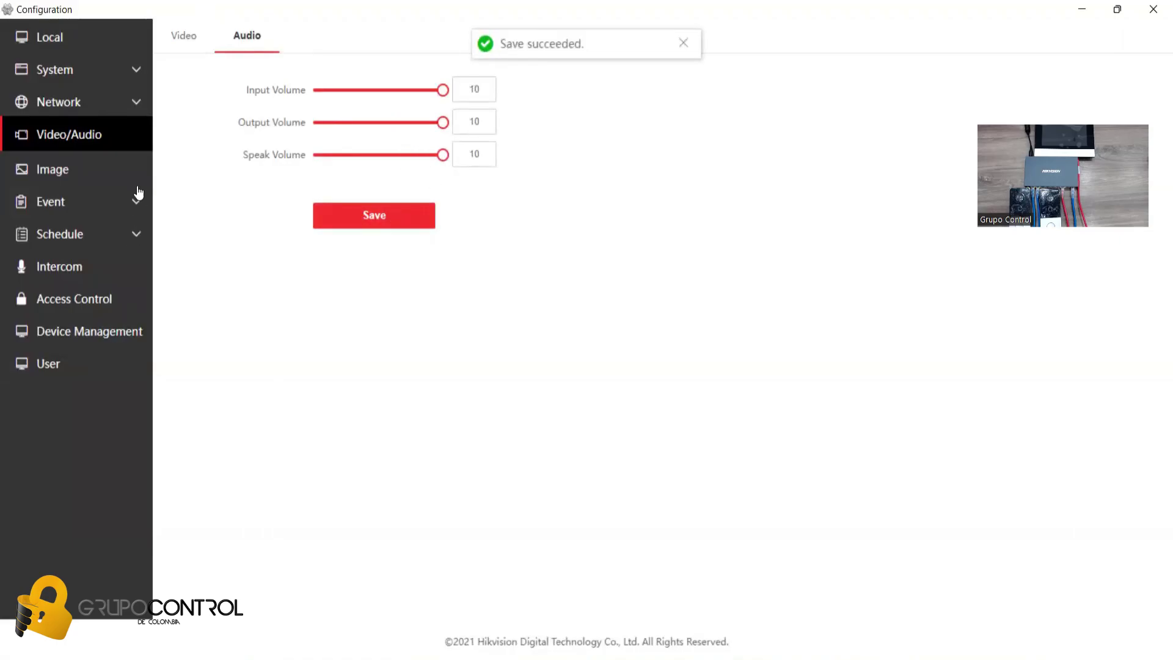
left_click(77, 267)
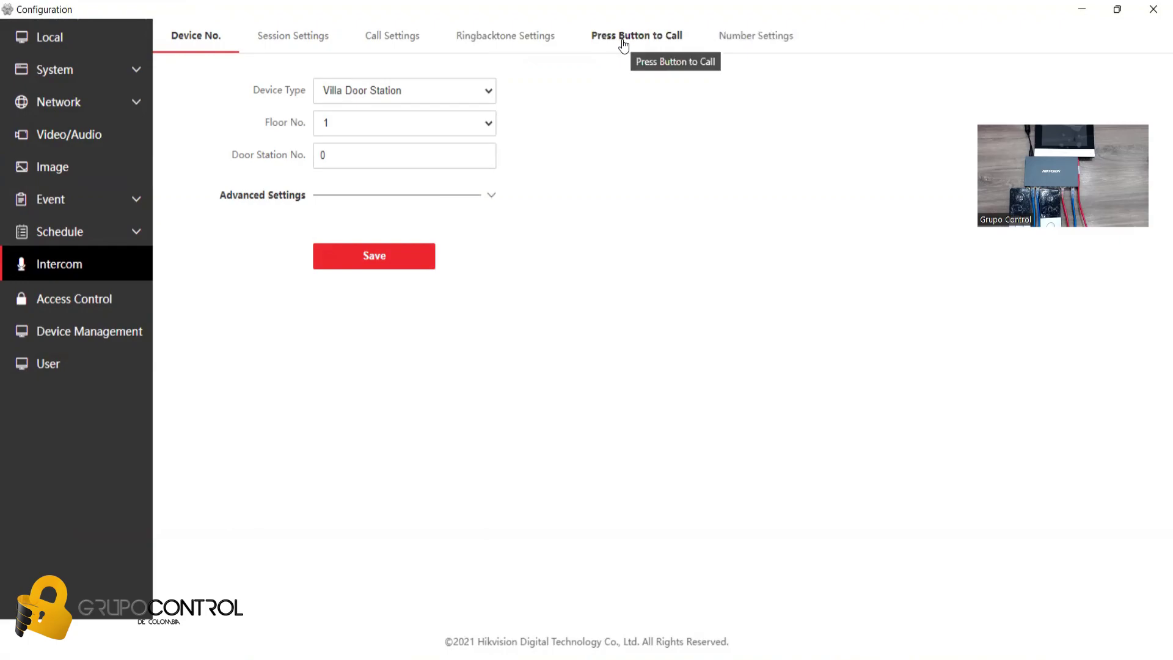
- Set the press-button-to-call number to 101 and save it
left_click(623, 42)
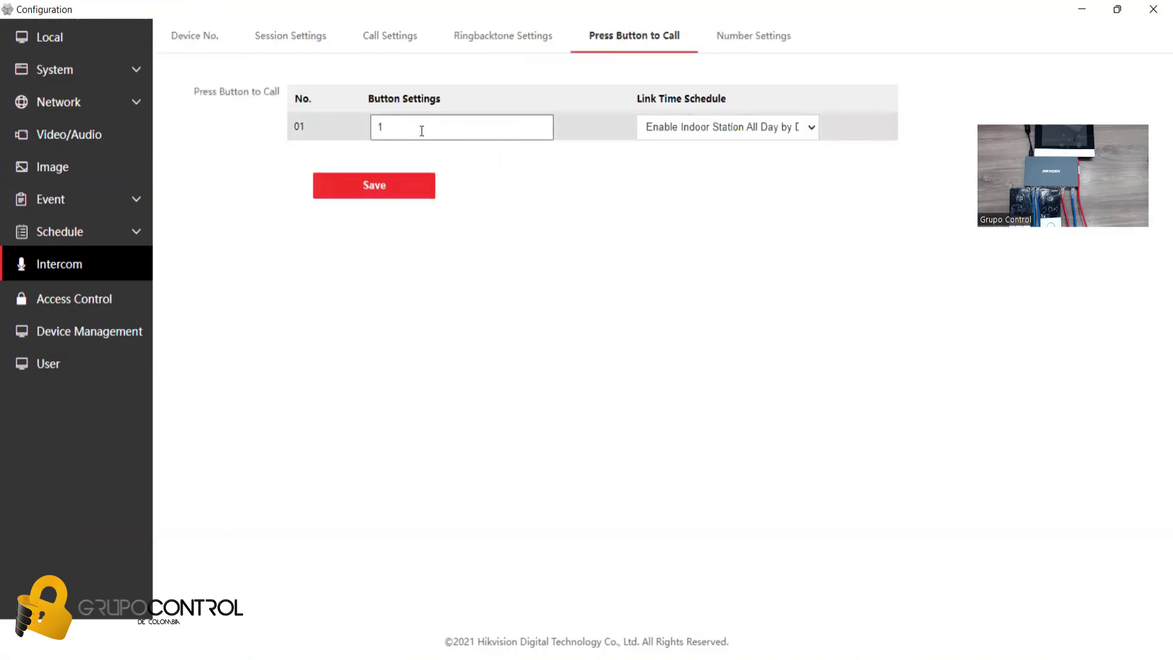
left_click(422, 130)
type("101")
left_click(381, 200)
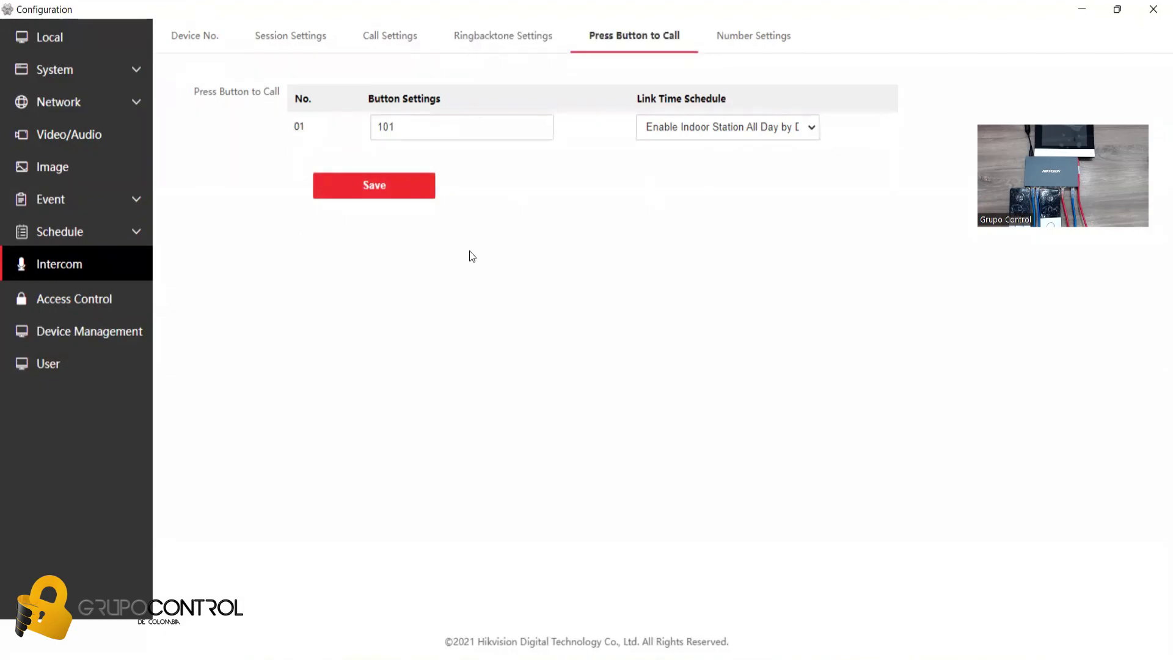
left_click(73, 335)
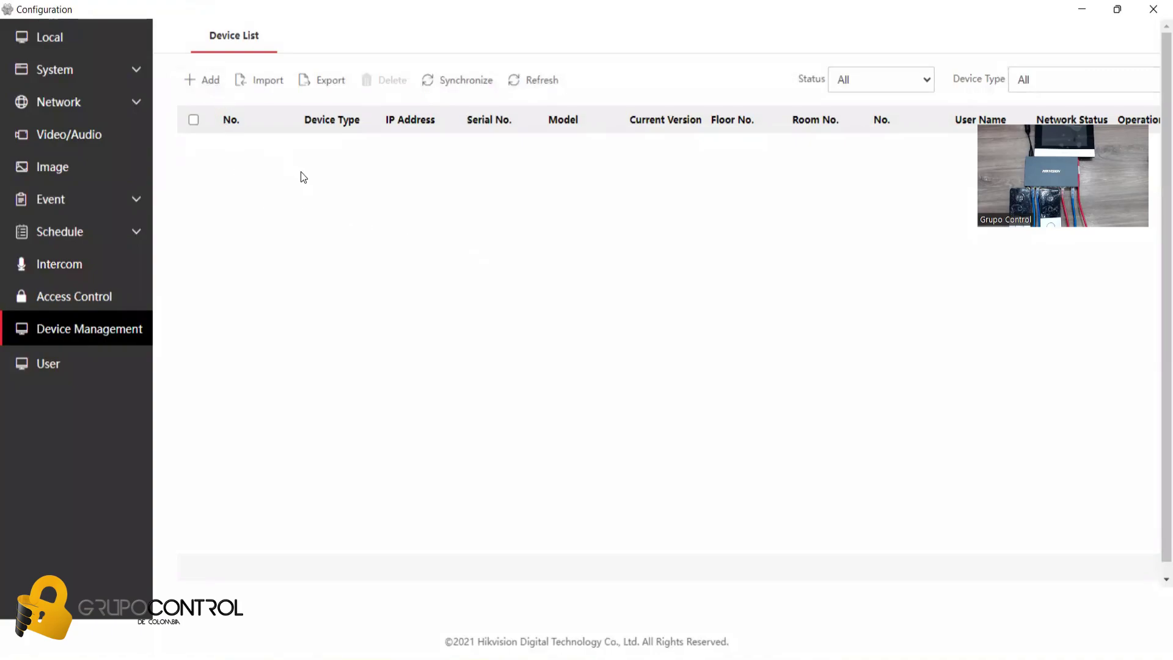
- Start a new Sub Door Station entry and fill in its device and registration passwords
left_click(209, 89)
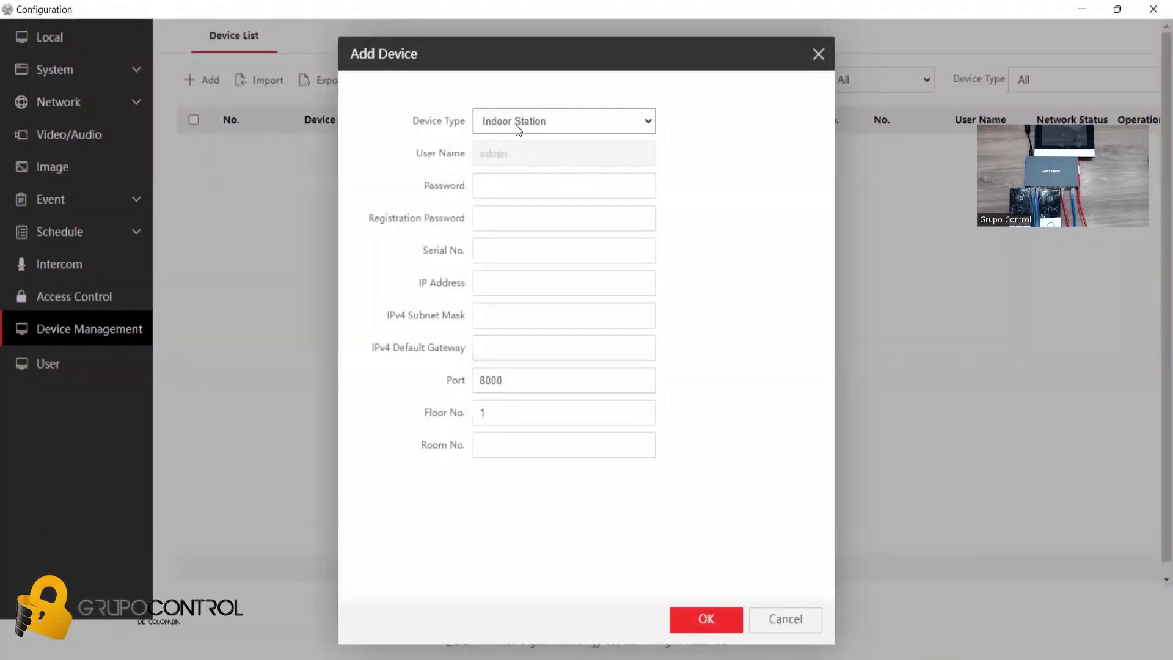
left_click(515, 125)
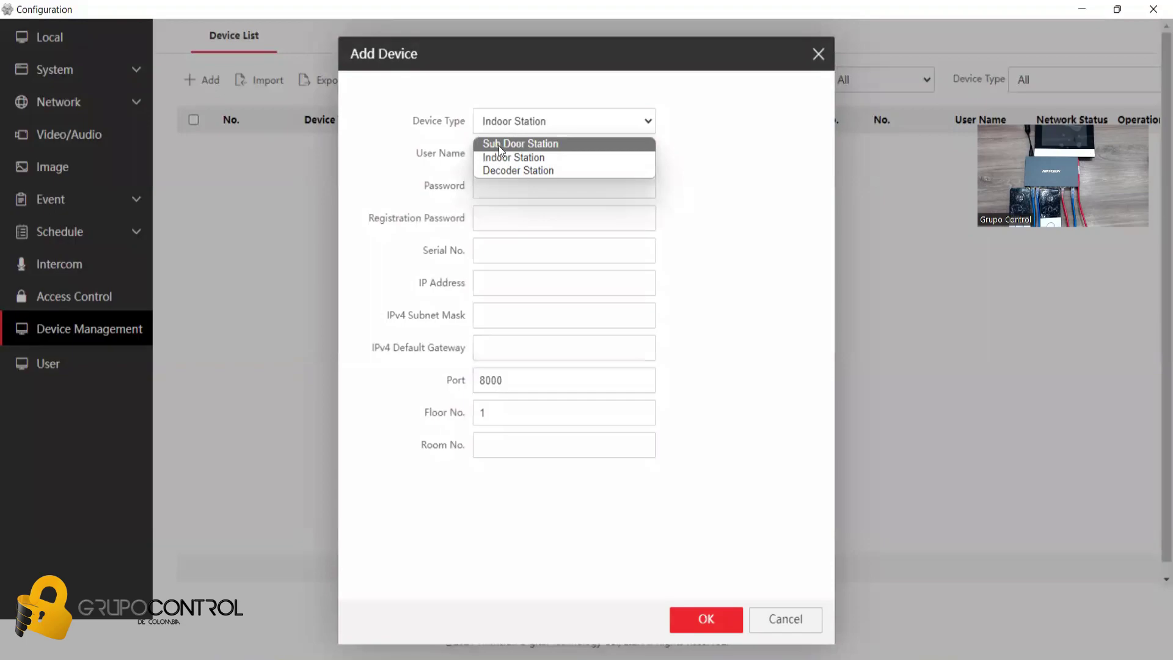
left_click(498, 144)
left_click(492, 189)
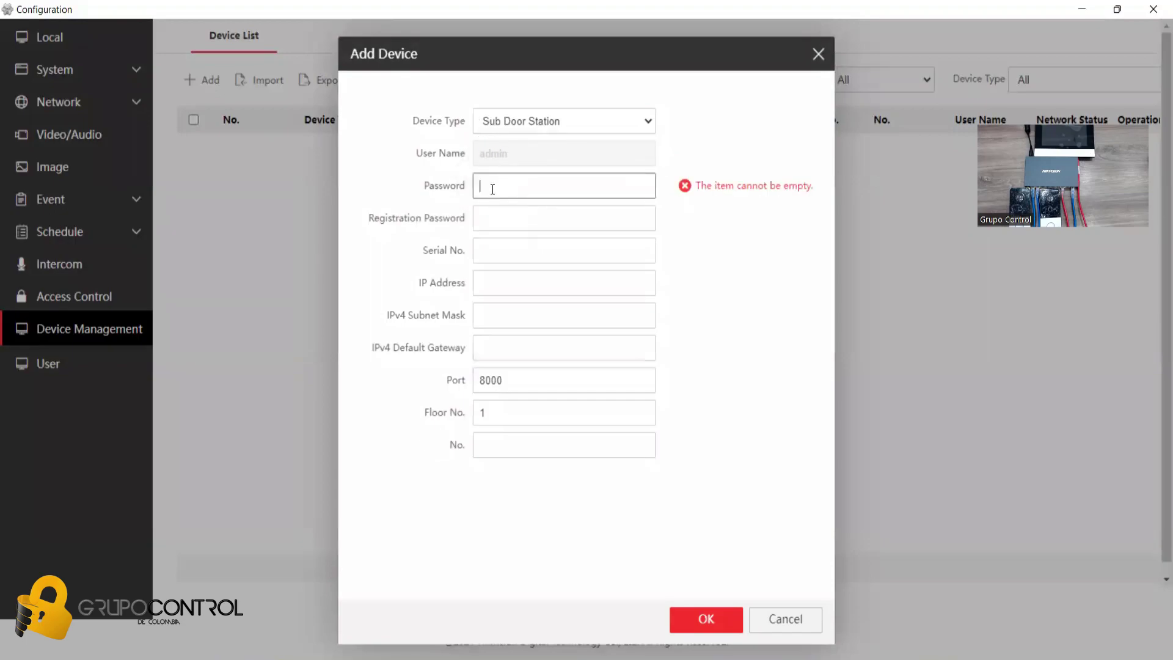
type("12345678")
key("ctrl+a")
key("ctrl+c")
key("Tab")
key("ctrl+v")
left_click(488, 244)
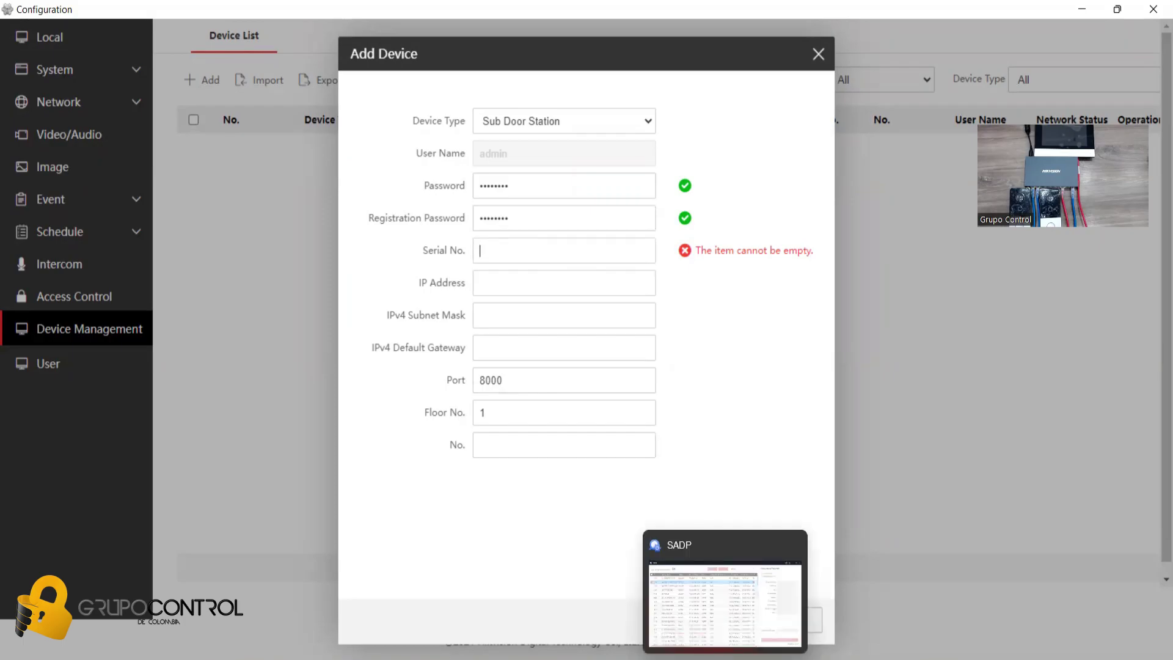
- Copy station 020's serial from SADP, enter IP 10.10.100.223 and No. 1, and confirm
key("alt+Tab")
left_click_drag(232, 149, 351, 118)
left_click(133, 251)
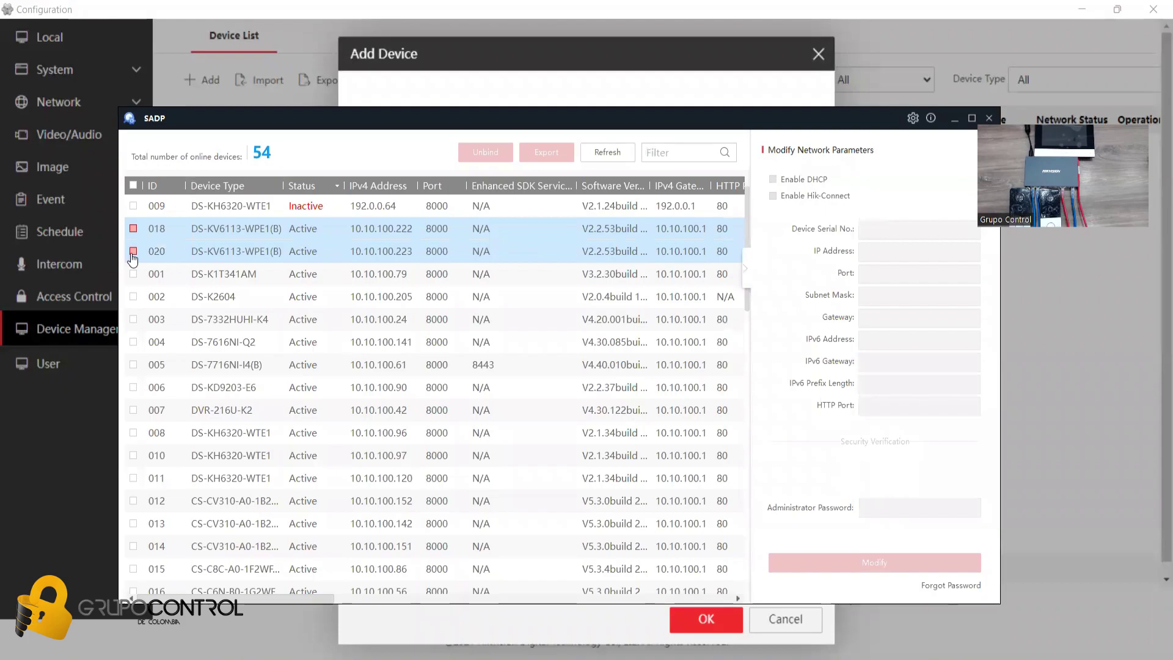
left_click_drag(861, 232, 1015, 245)
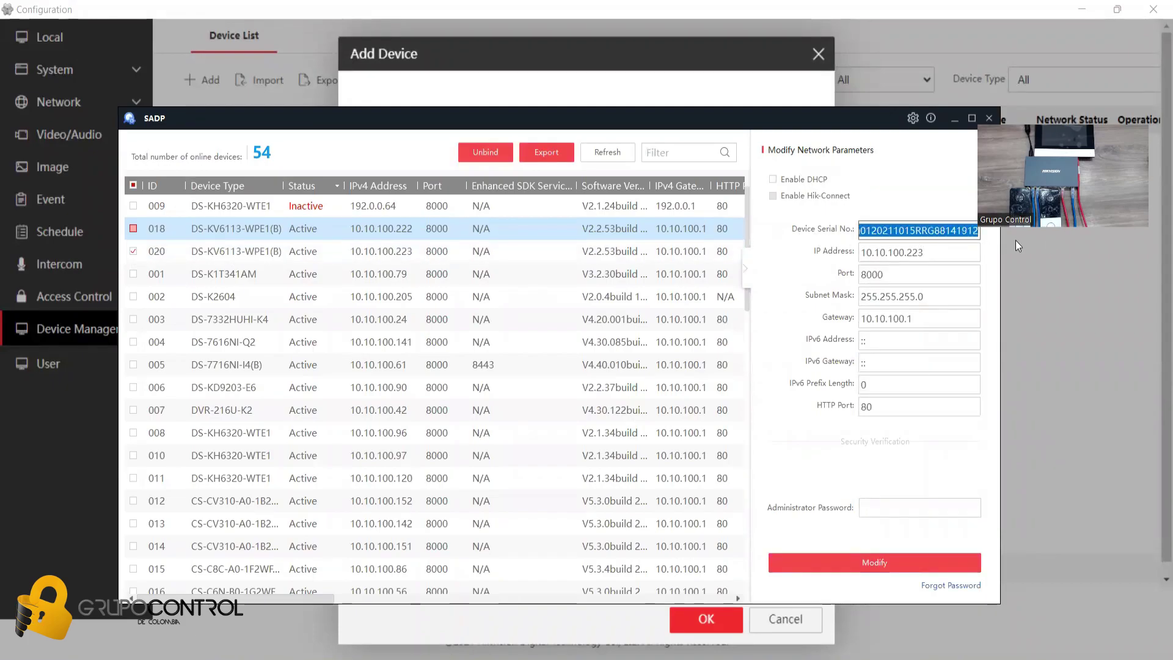
left_click_drag(924, 231, 977, 231)
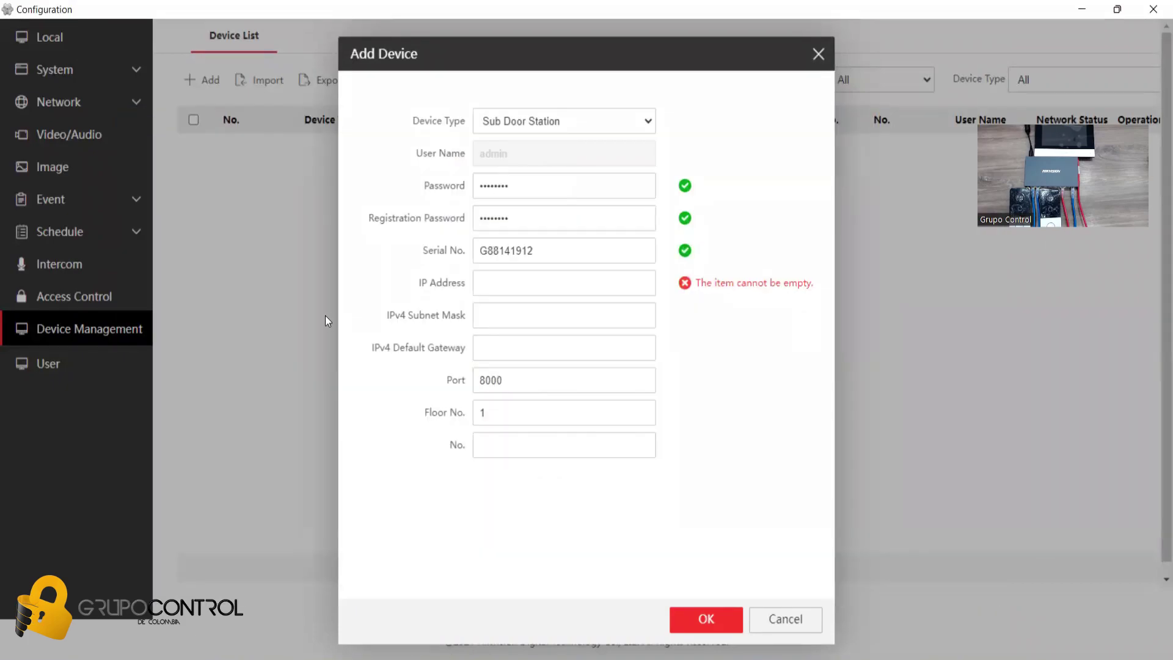
type("10.10.100")
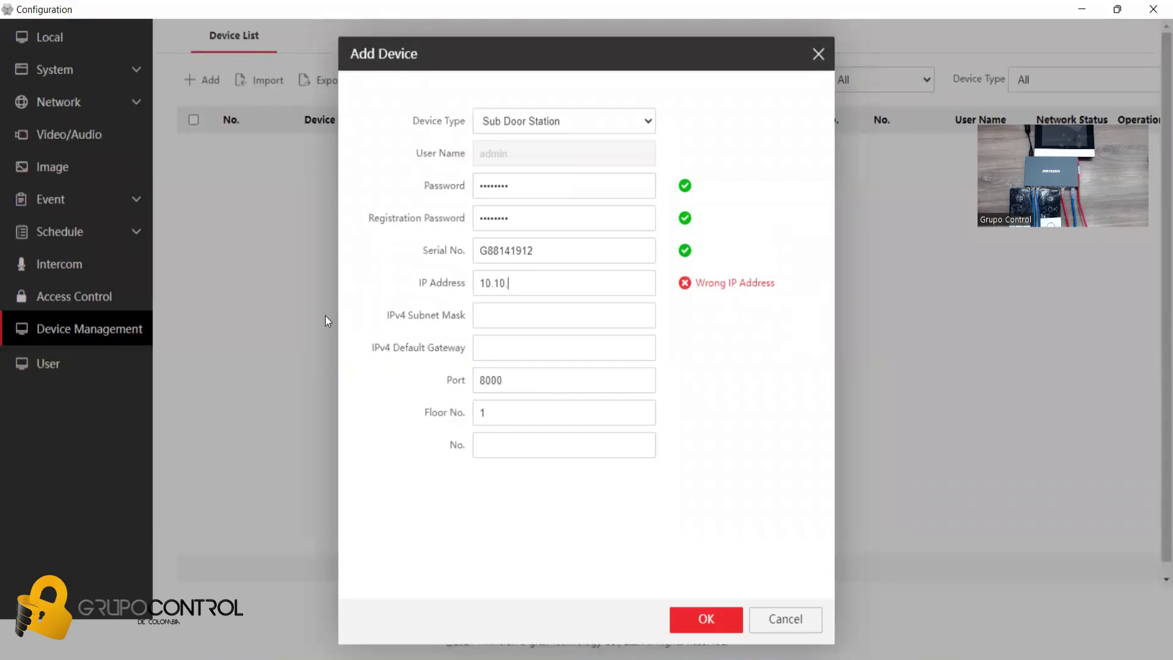
type(".223")
left_click(504, 319)
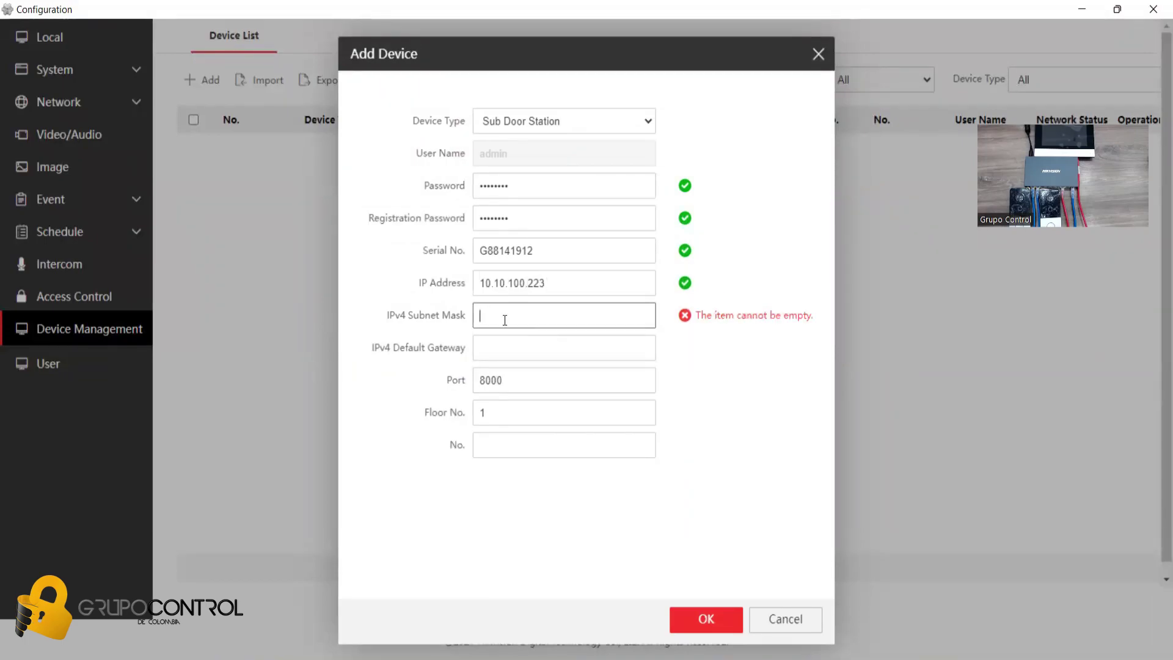
left_click(504, 446)
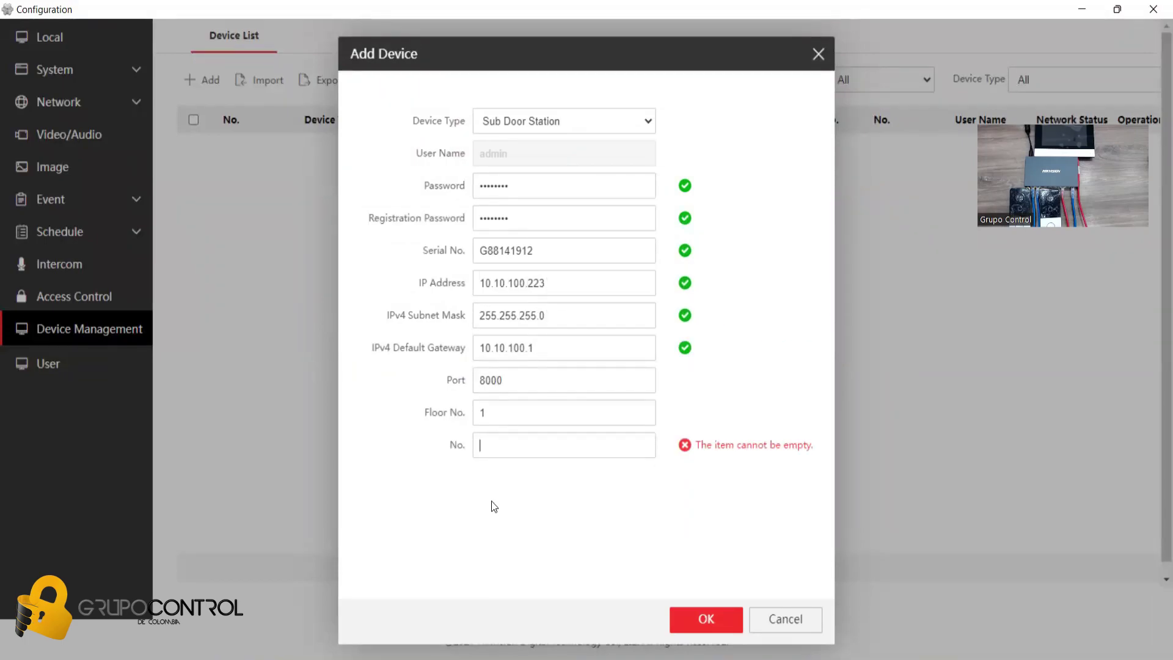
type("1")
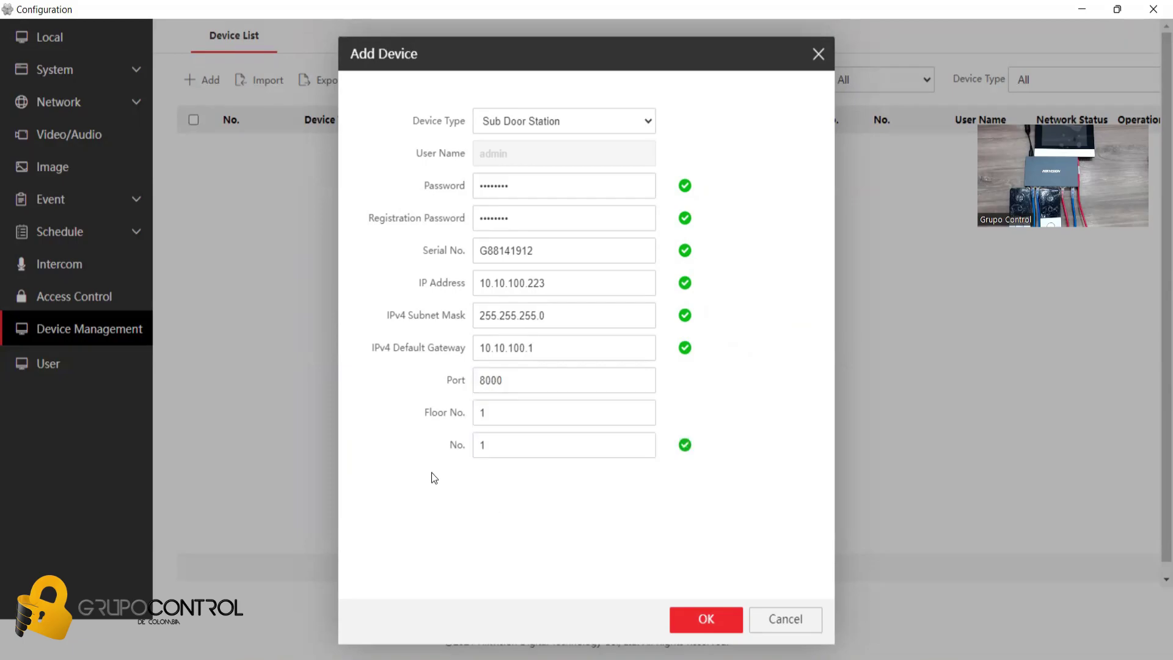
left_click(705, 620)
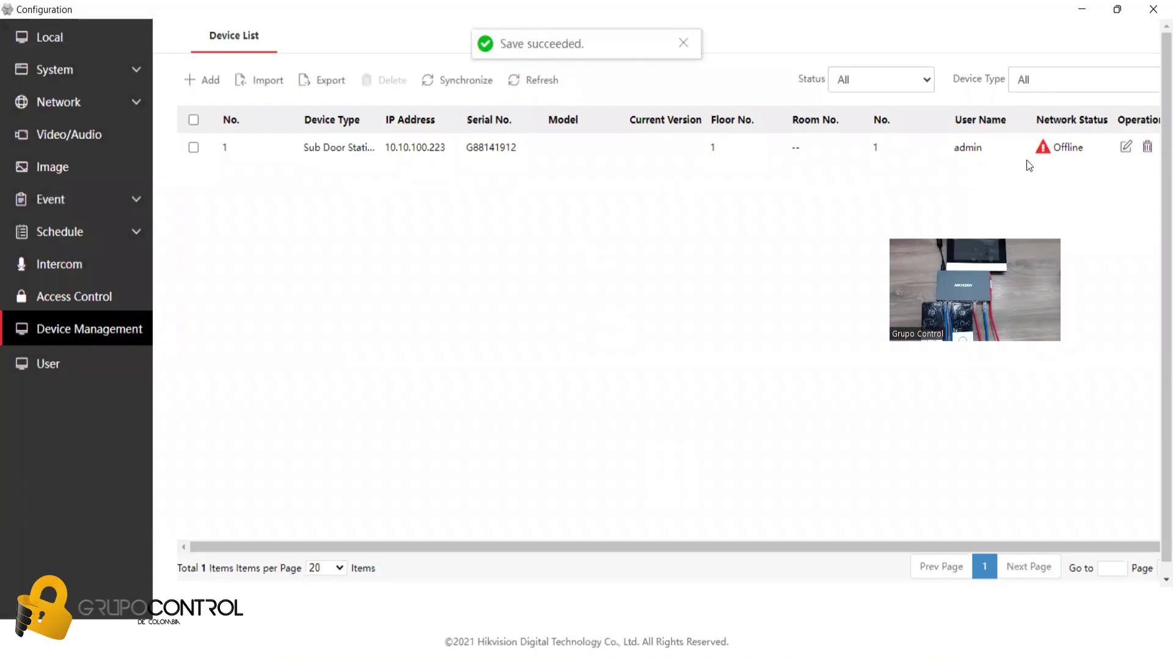
- Close this configuration and confirm the outdoor station's time zone is Eastern Time
left_click(1152, 9)
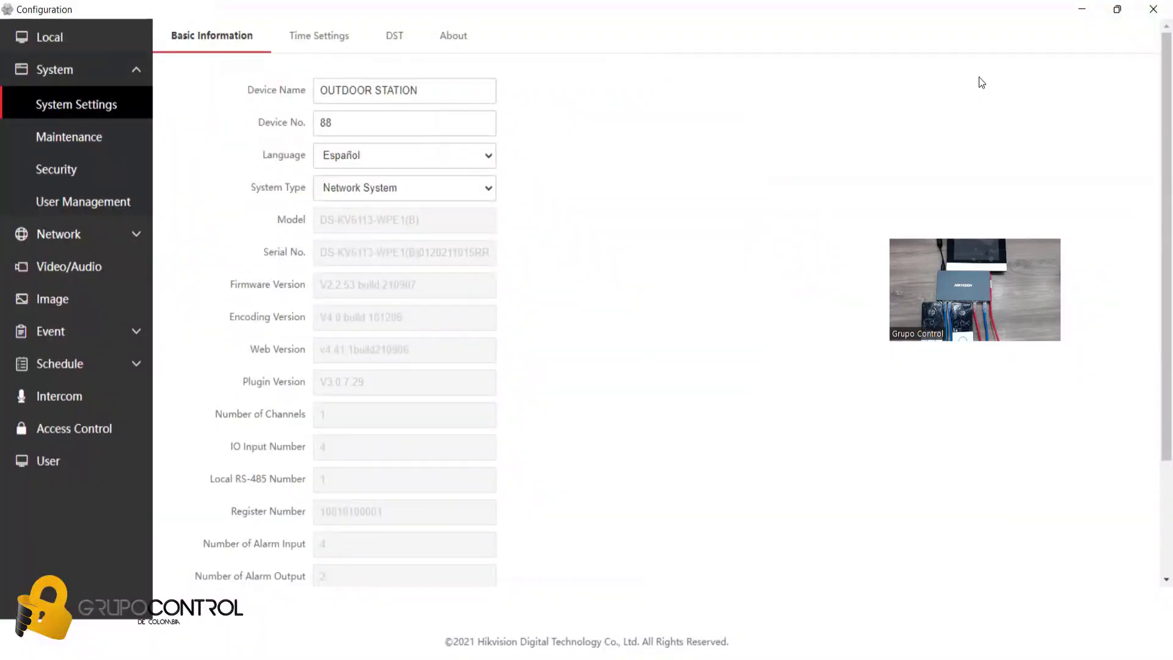
left_click(320, 37)
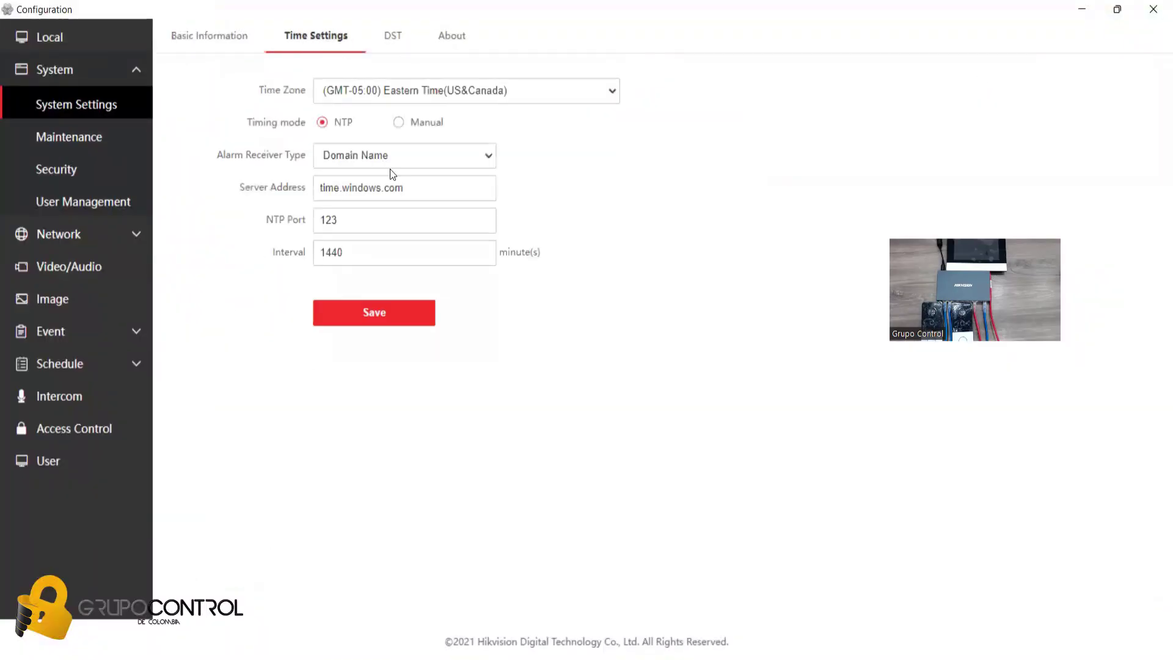
left_click(404, 90)
left_click(390, 208)
- Set the outdoor station's video resolution to 1920*1080P and save
left_click(101, 271)
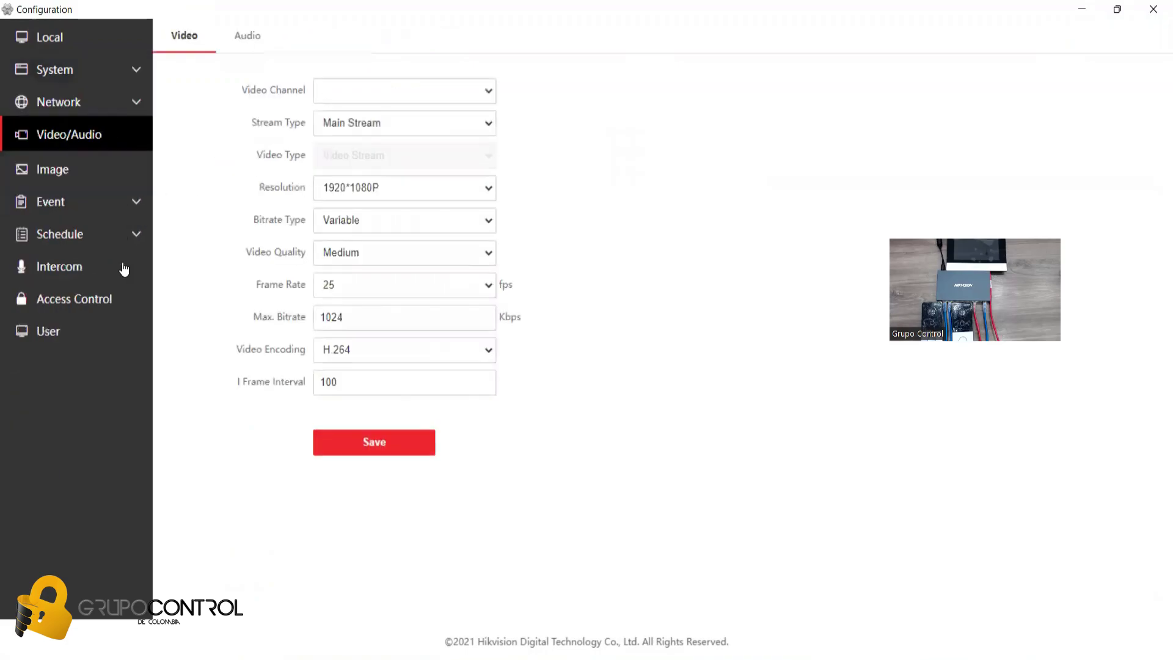
left_click(383, 192)
left_click(369, 211)
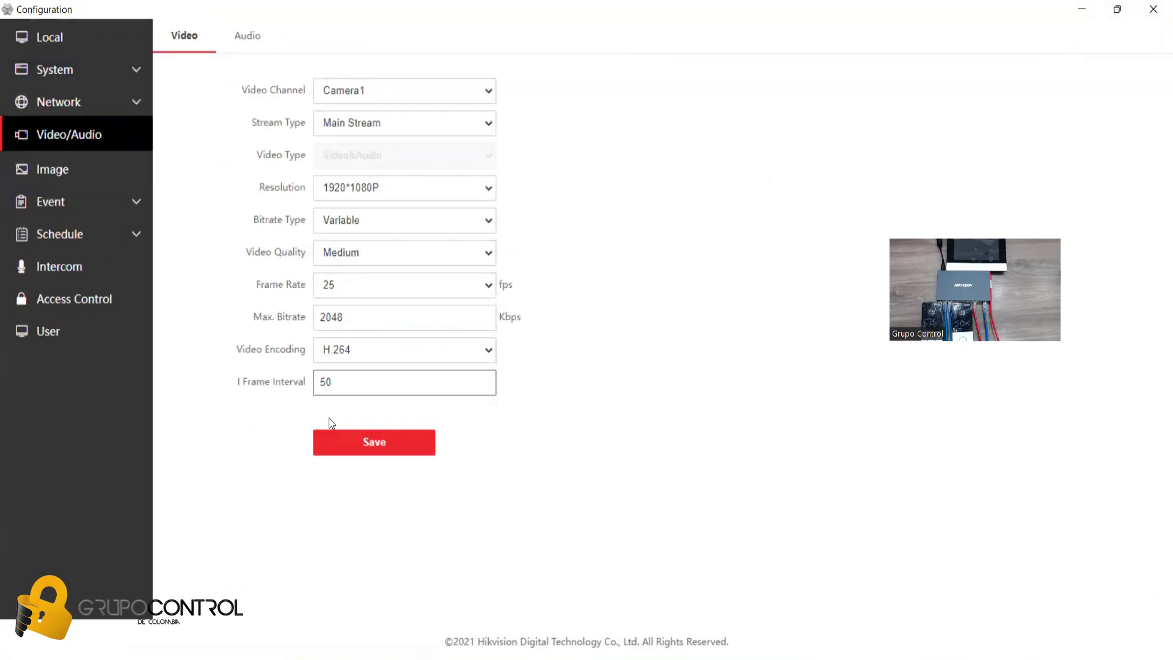
left_click(342, 439)
- Turn the input, output and speak volumes up to 10
left_click(246, 38)
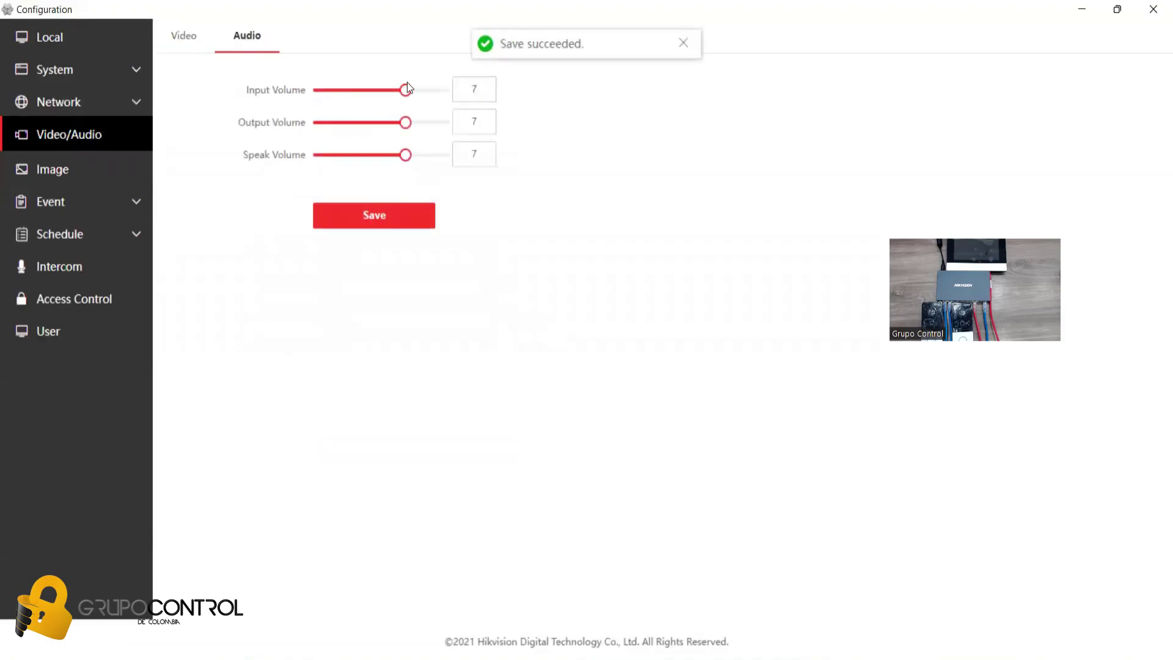
left_click_drag(409, 91, 443, 90)
left_click(443, 122)
left_click(443, 155)
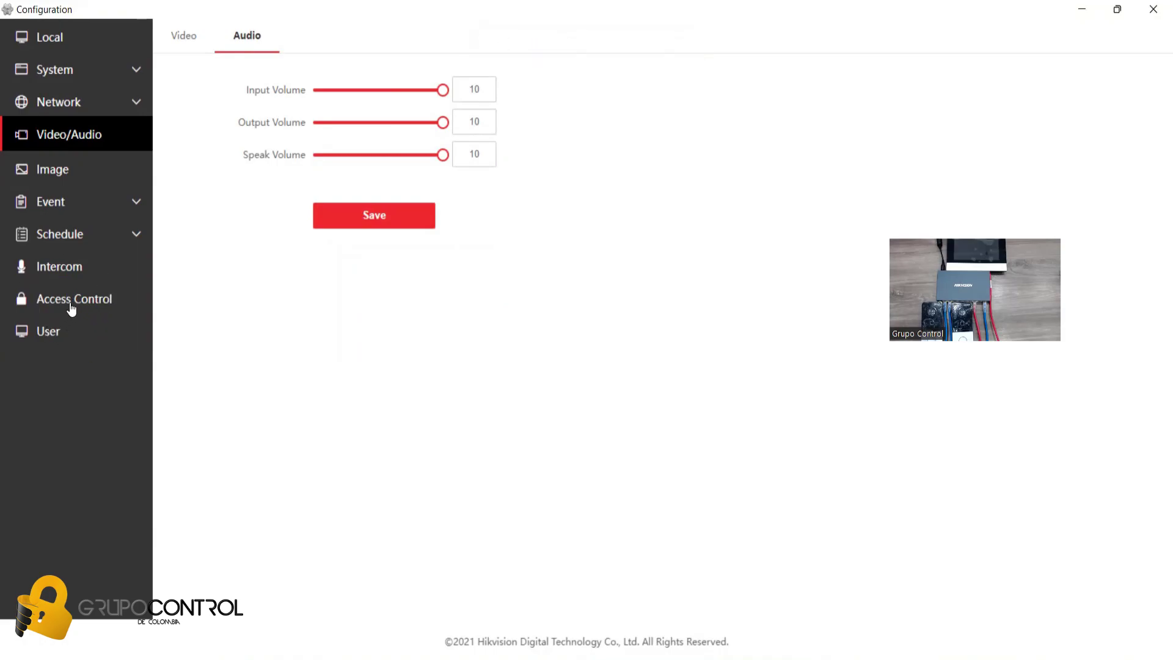
left_click(65, 269)
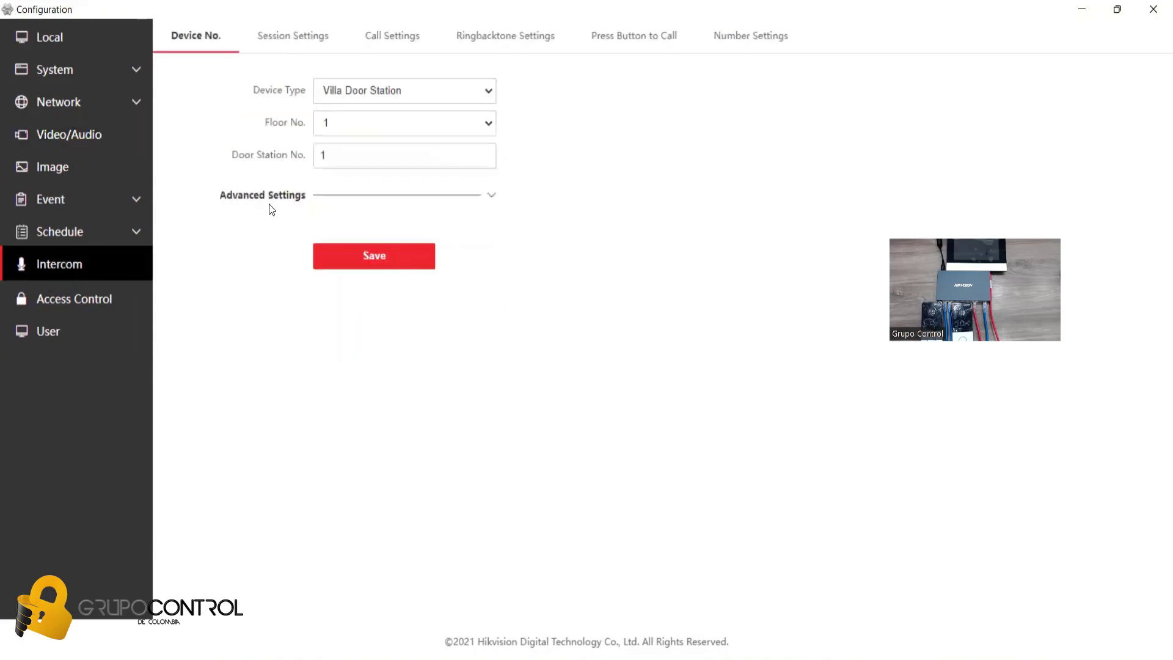
- Save the Press Button to Call setting as 101, then open the Maestro station's configuration
left_click(619, 49)
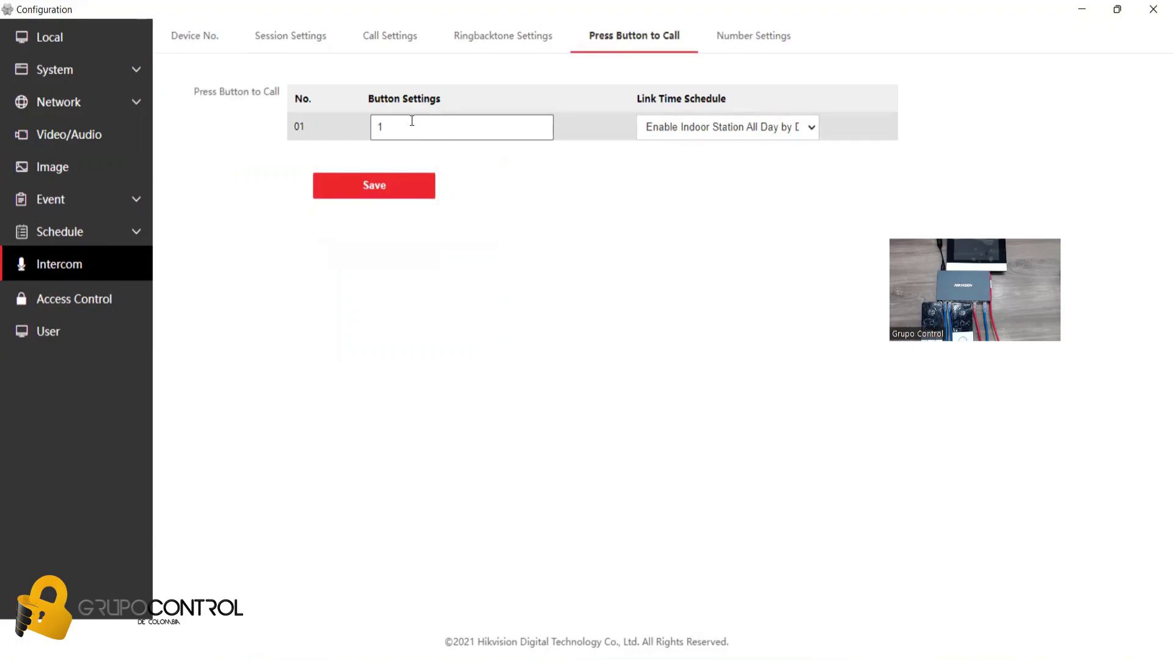
left_click(377, 187)
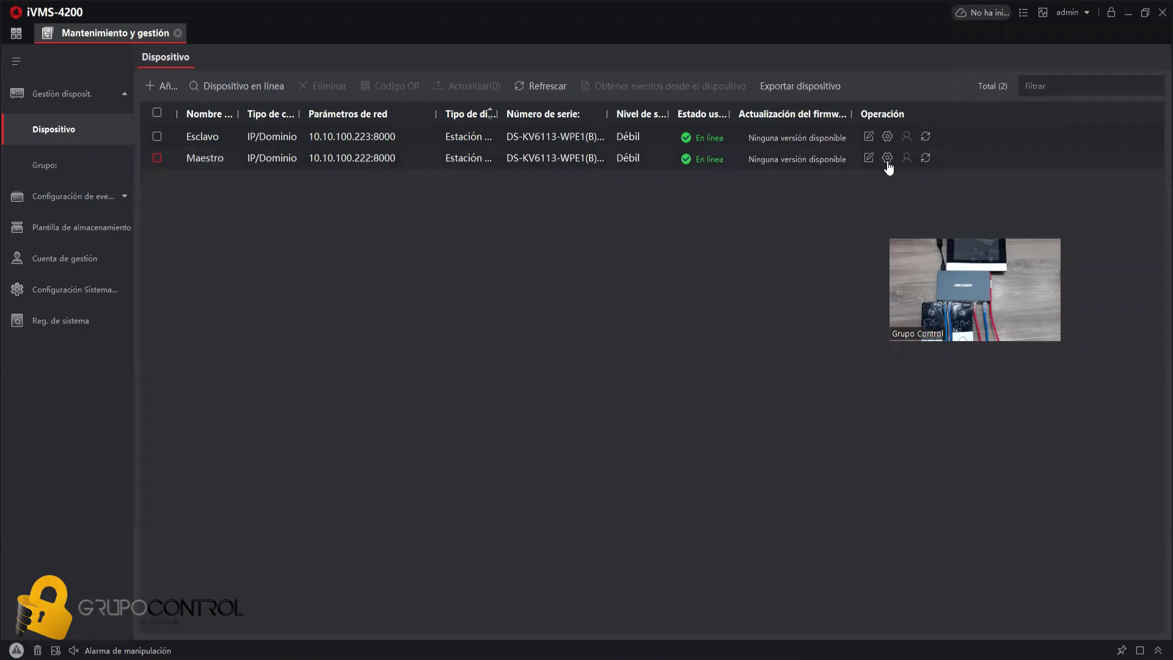
left_click(887, 159)
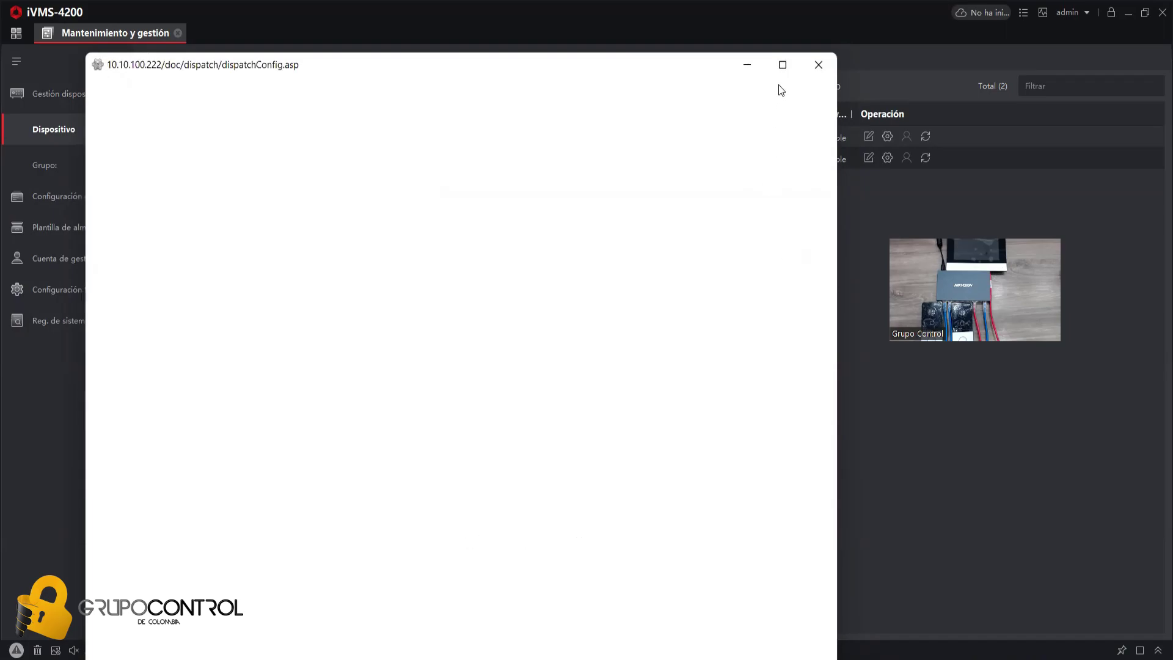
- Maximize Maestro's configuration window and show the Intercom Device Management device list
left_click(782, 65)
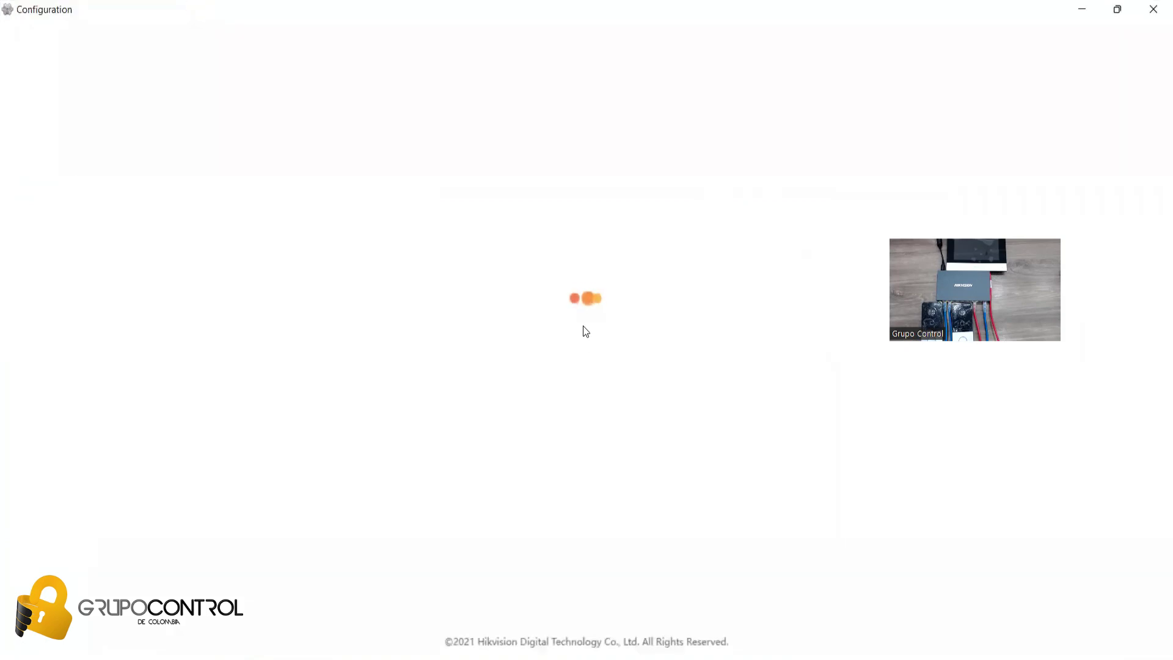
left_click(40, 396)
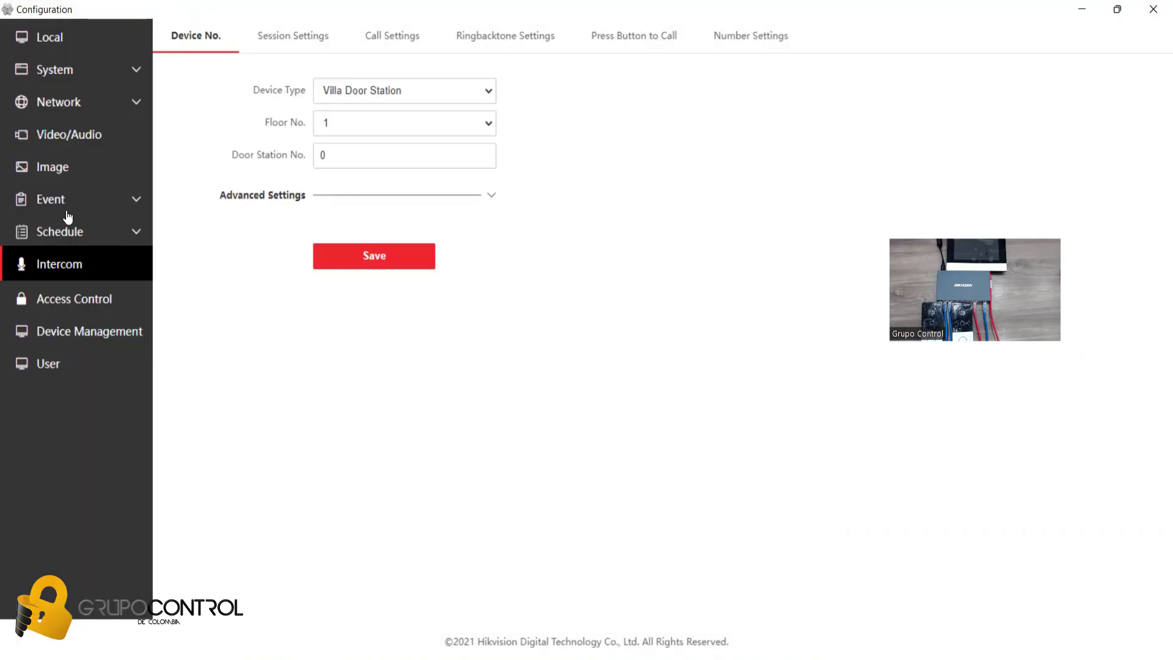
left_click(78, 328)
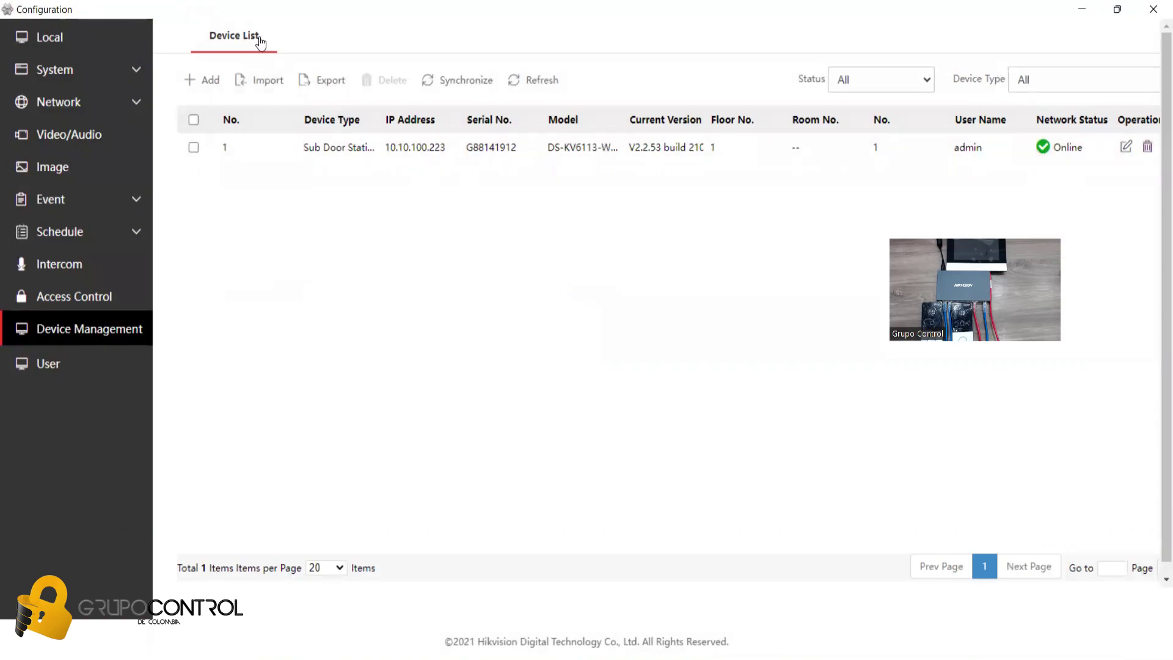
- Check the Sub Door Station row at 10.10.100.223 in the device list
left_click_drag(387, 146, 462, 145)
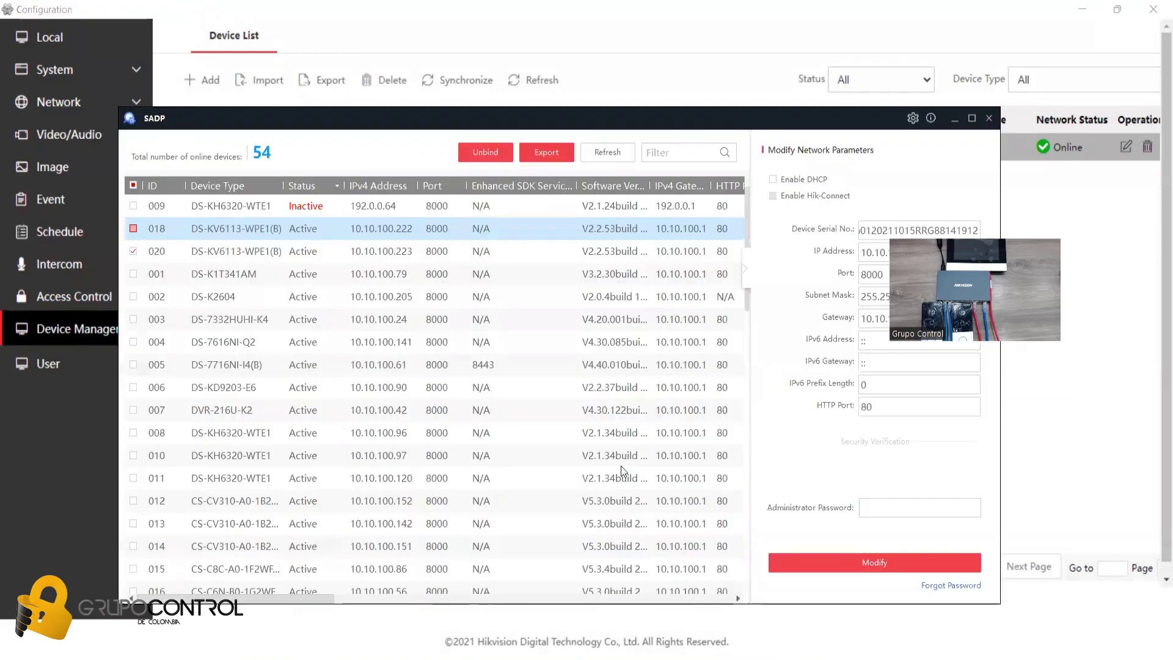
left_click(273, 205)
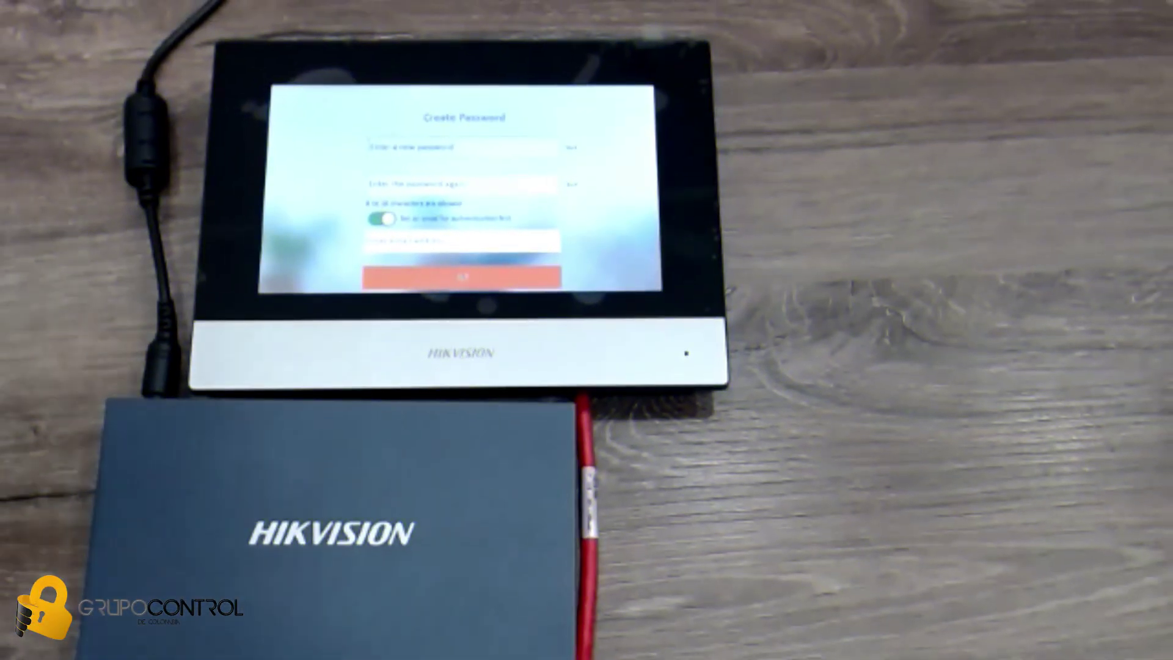
- Create and confirm a new password on the indoor monitor
left_click(428, 147)
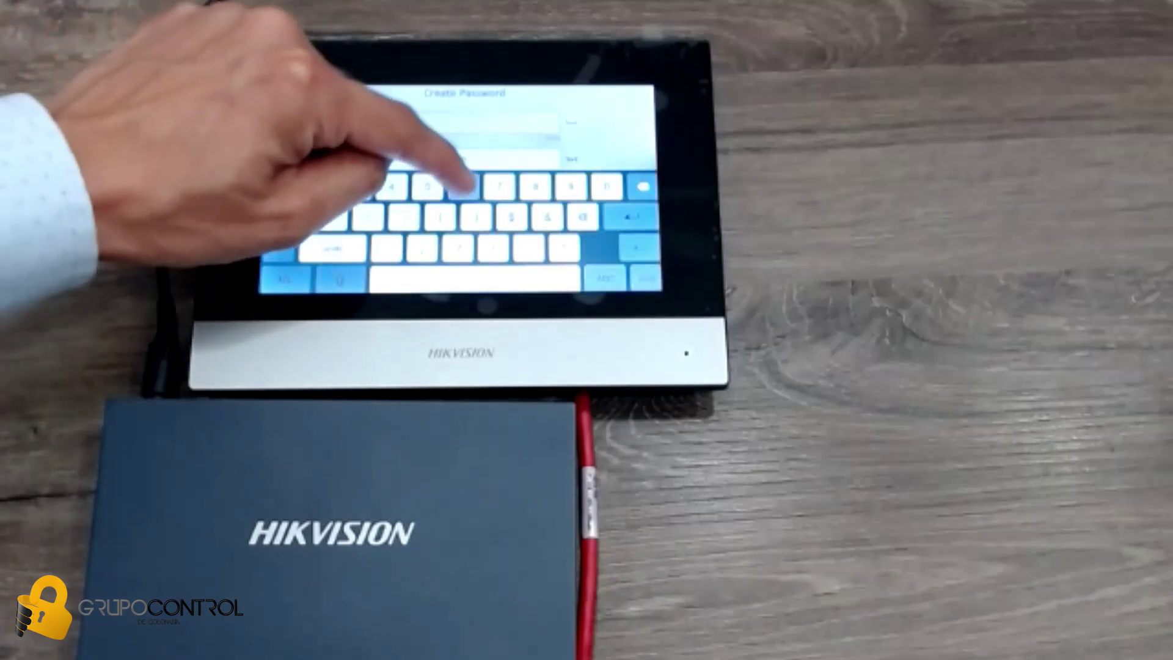
left_click(275, 184)
left_click(635, 256)
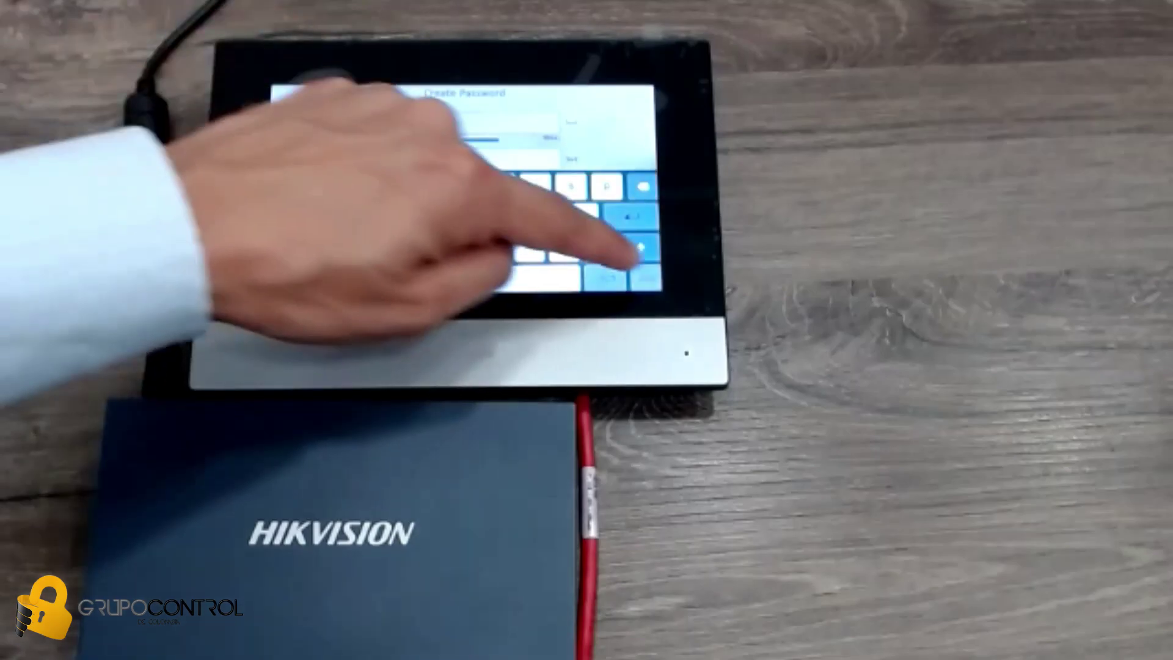
left_click(394, 172)
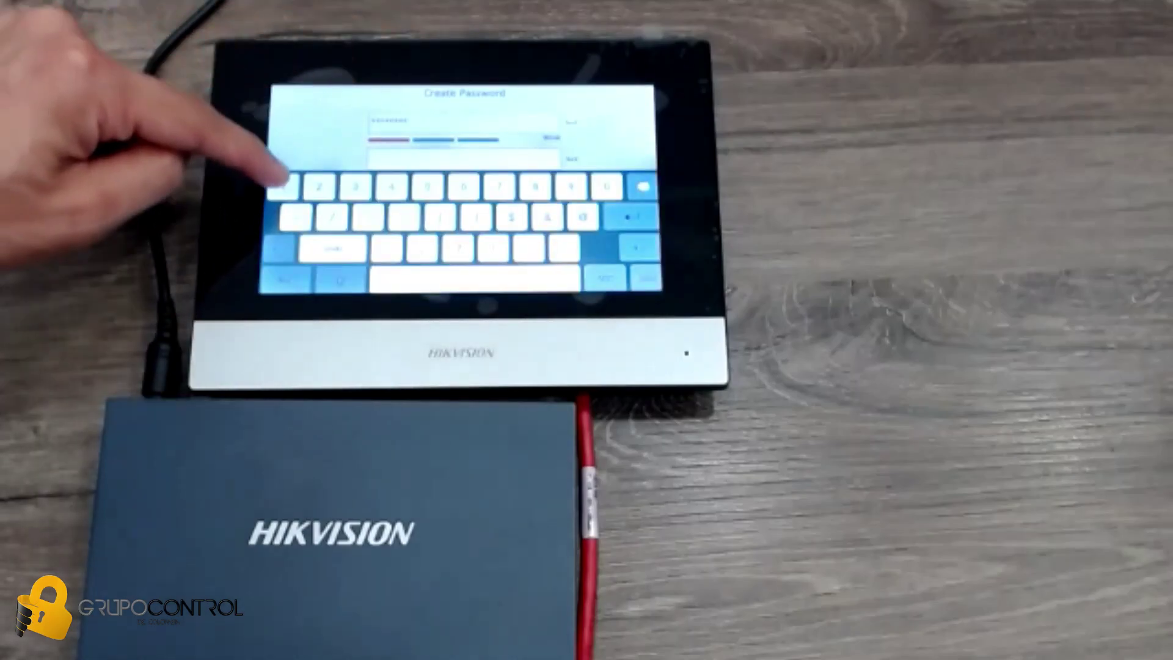
left_click(282, 183)
left_click(342, 128)
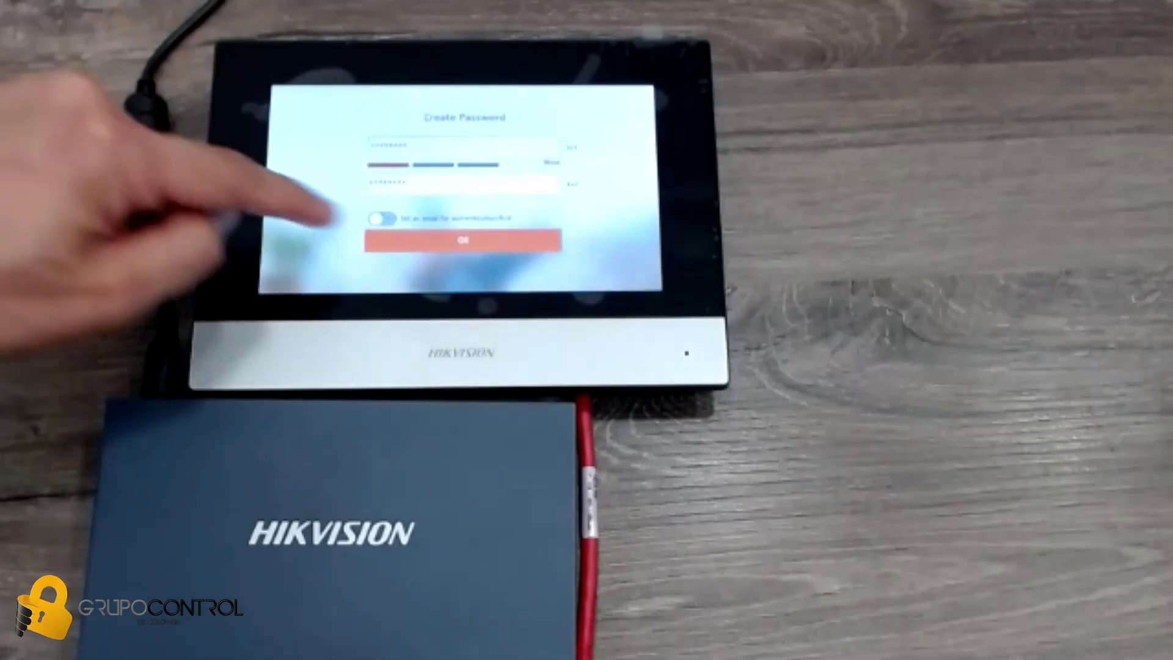
left_click(462, 240)
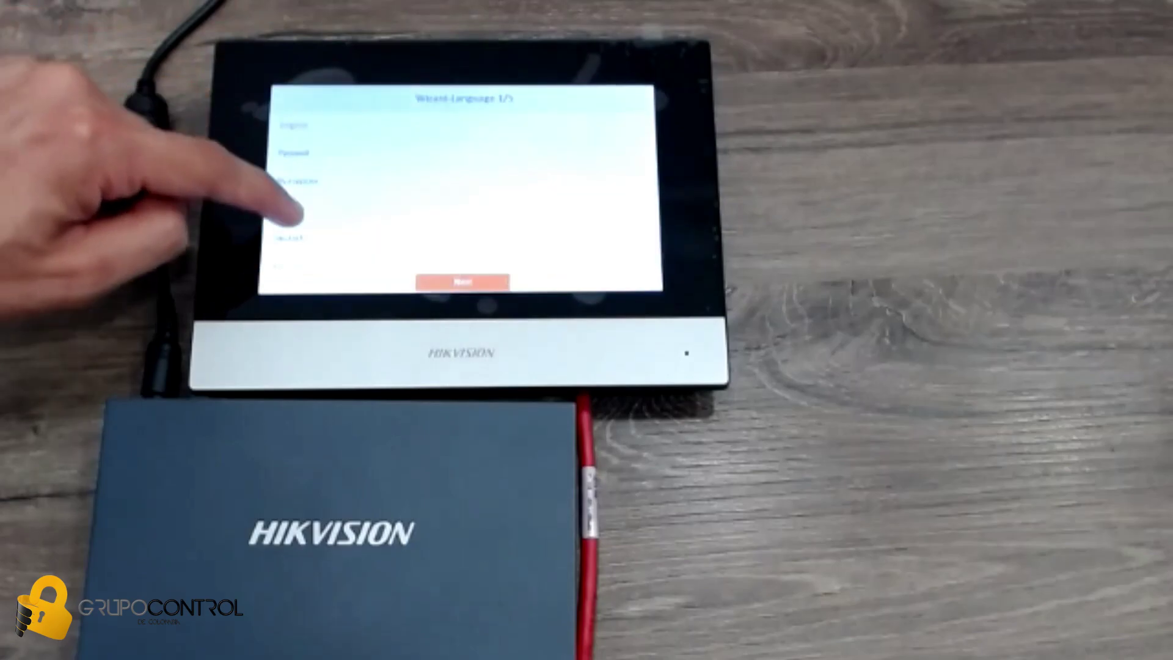
- Choose Spanish, move past the network step, and begin editing the room number
left_click(300, 180)
left_click(463, 282)
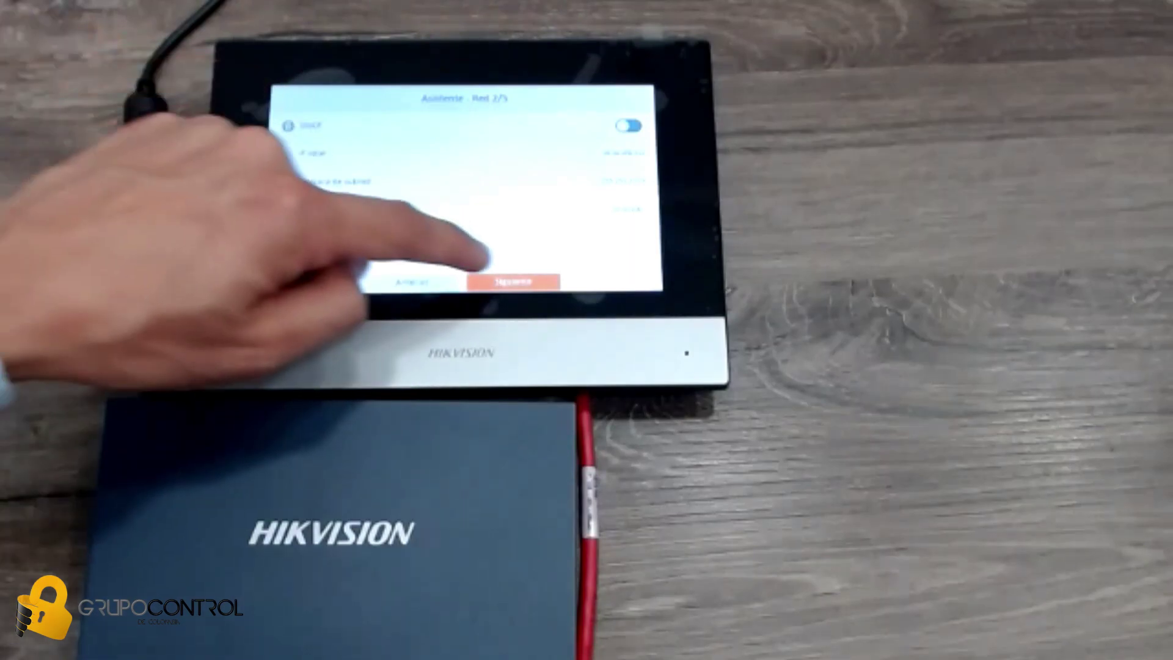
left_click(507, 280)
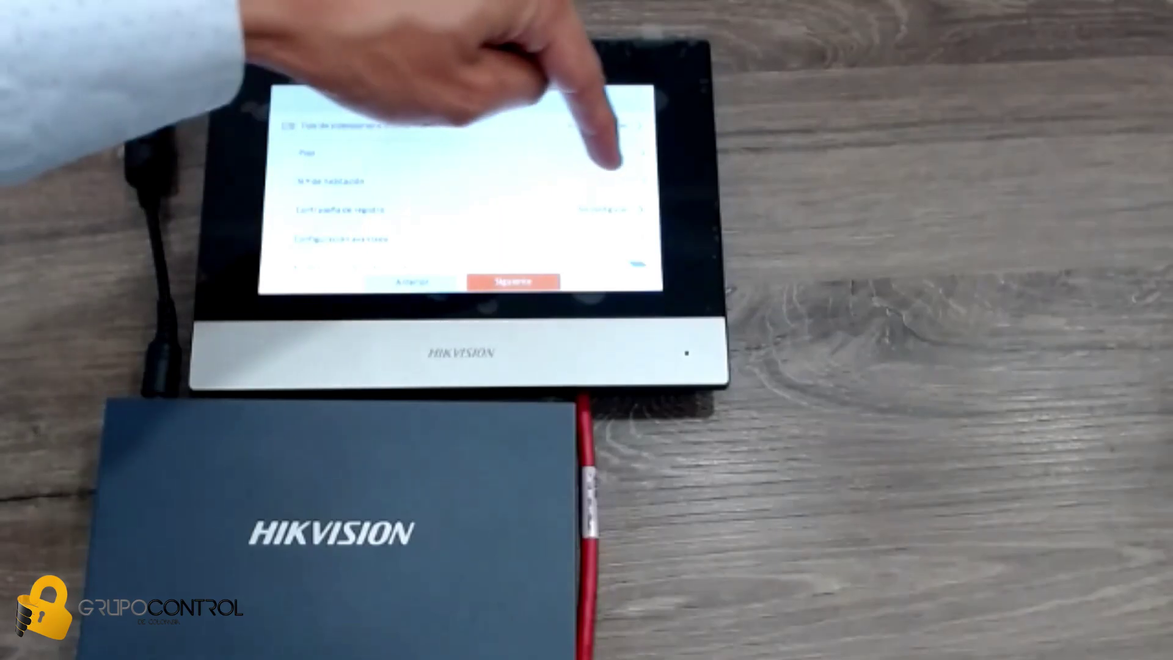
left_click(635, 181)
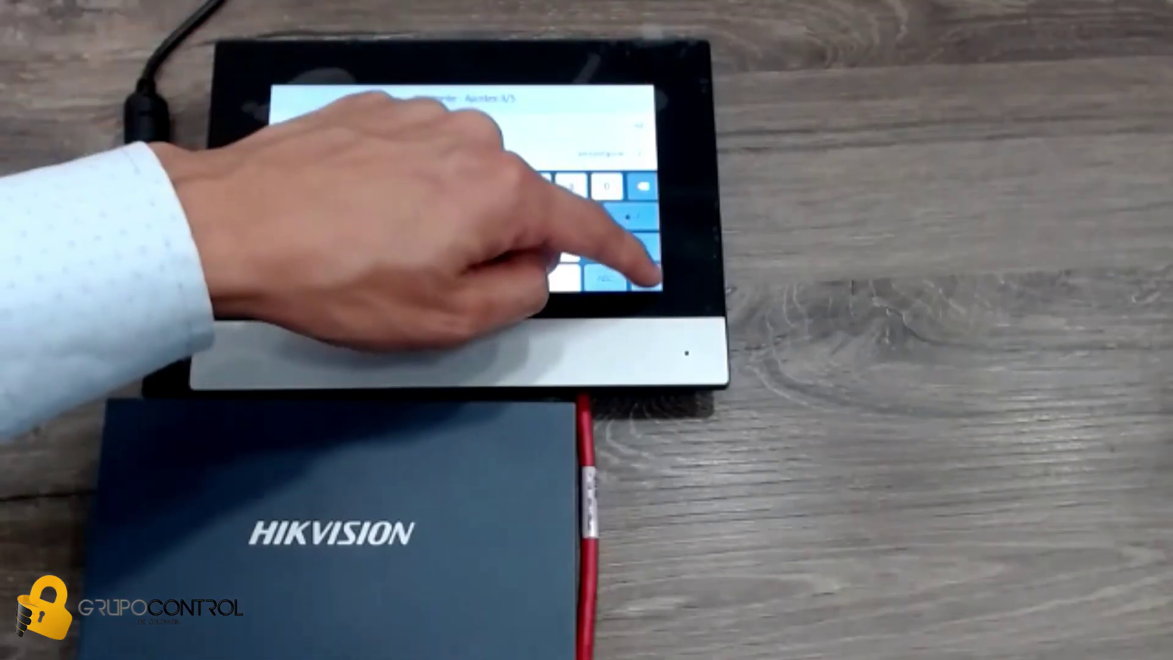
- Finish the room number and enter and confirm the registration password
left_click(643, 276)
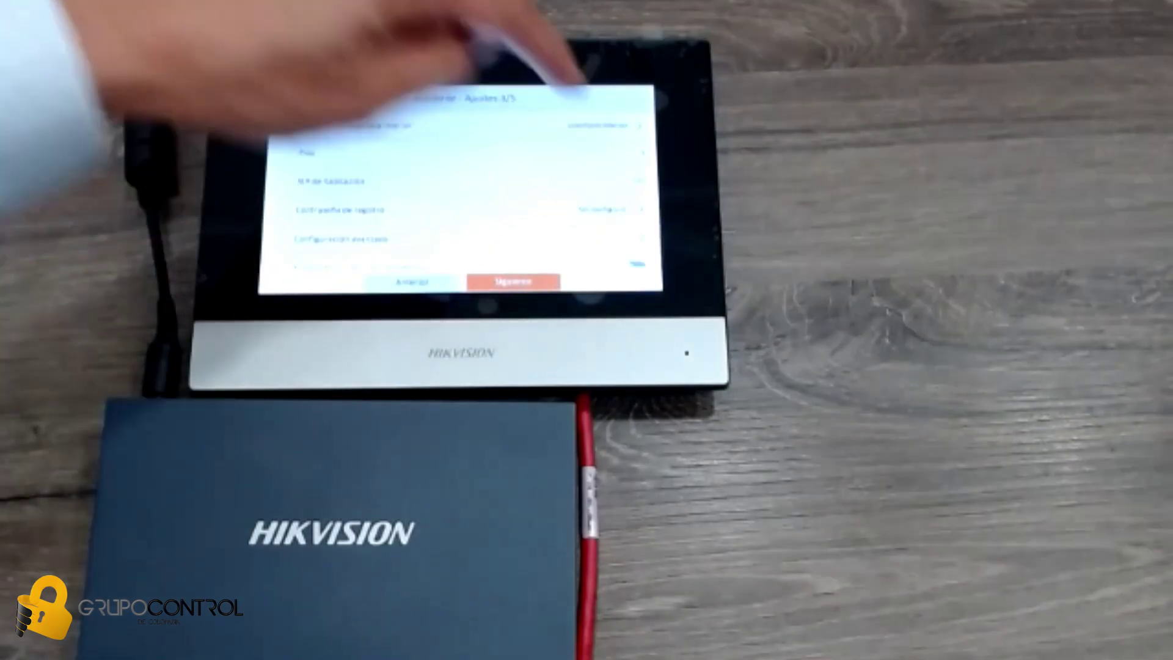
left_click(617, 125)
left_click(464, 146)
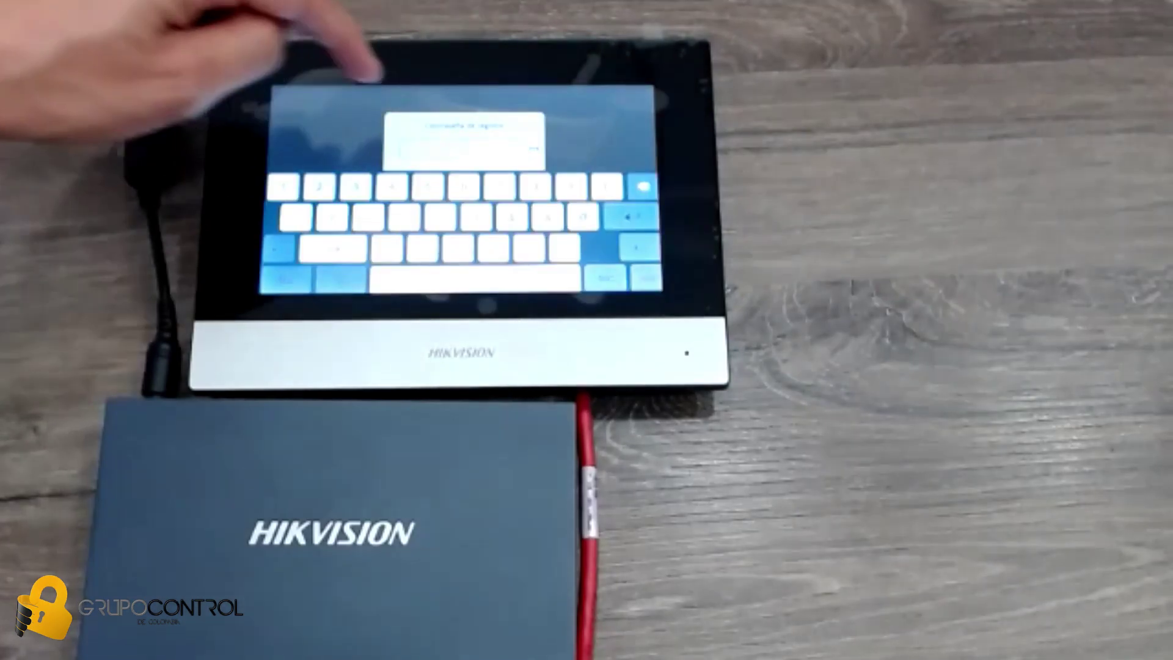
left_click(283, 278)
type("12345678")
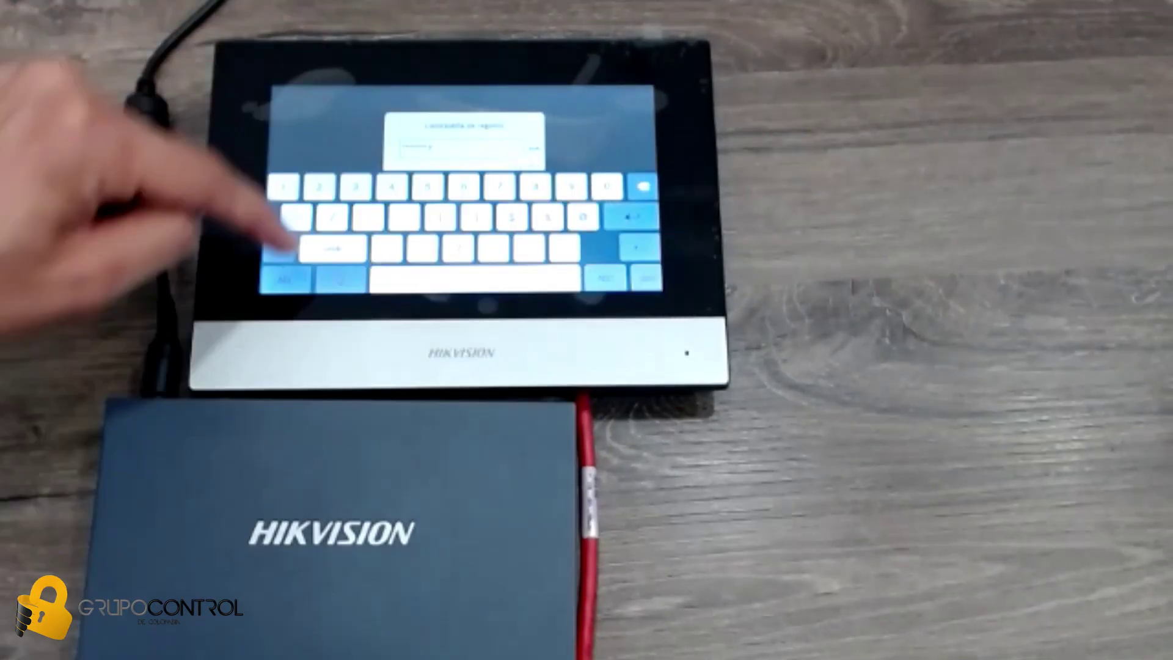
left_click(646, 278)
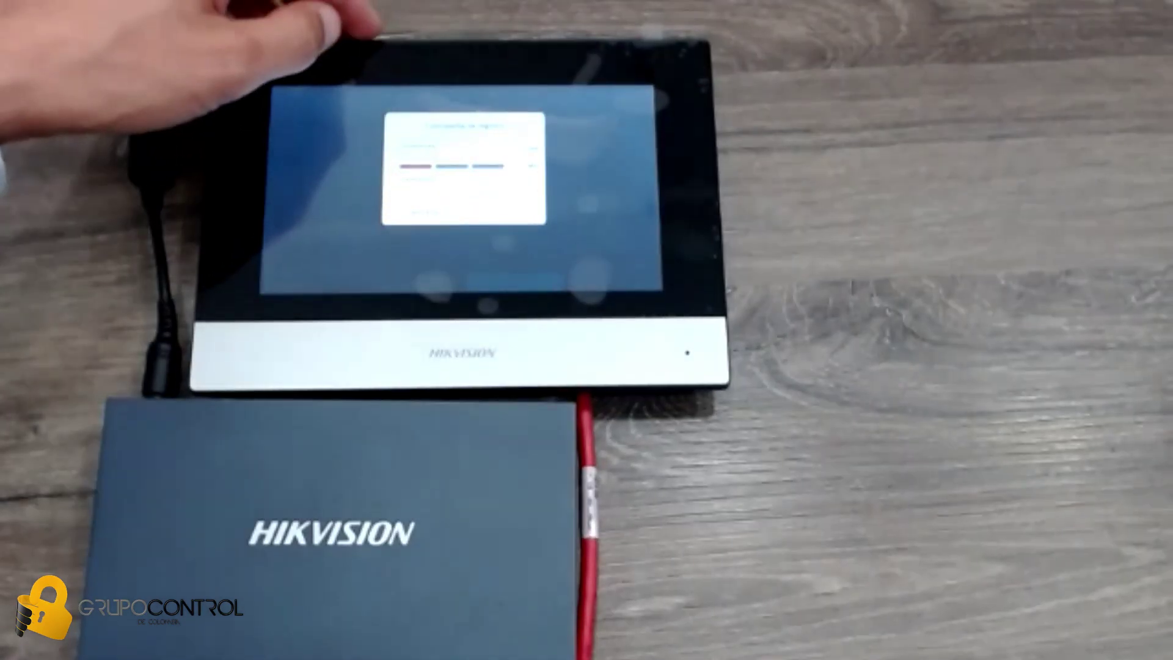
left_click(488, 186)
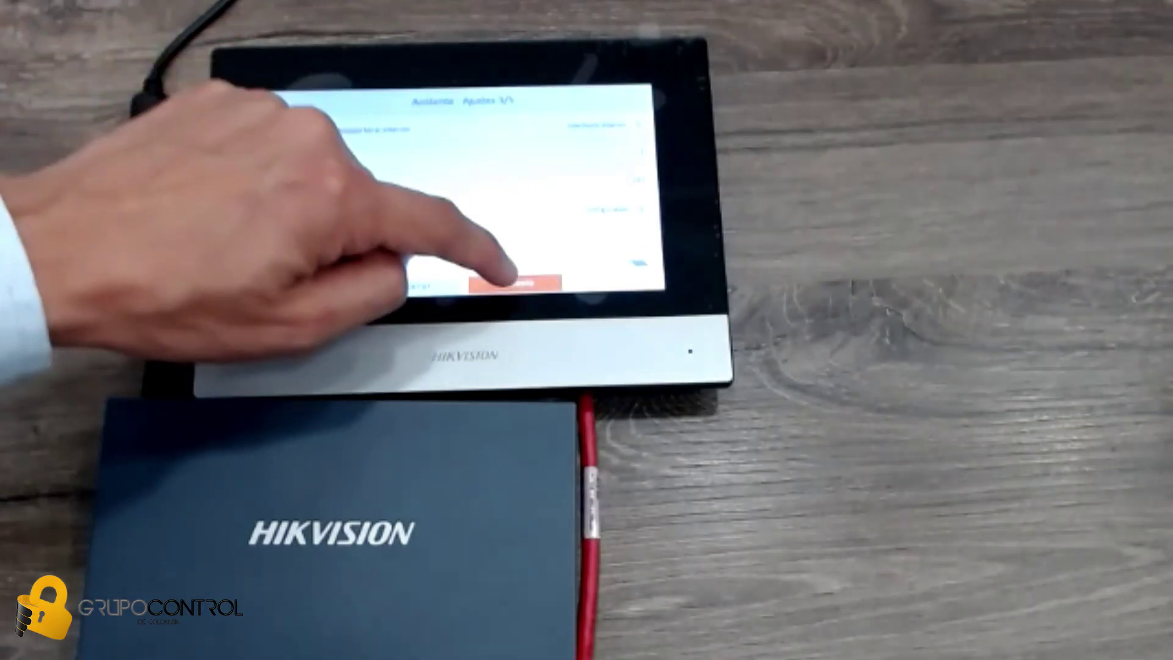
- Advance past Hik-Connect to the Dispositivos relacionados step 5/5
left_click(510, 282)
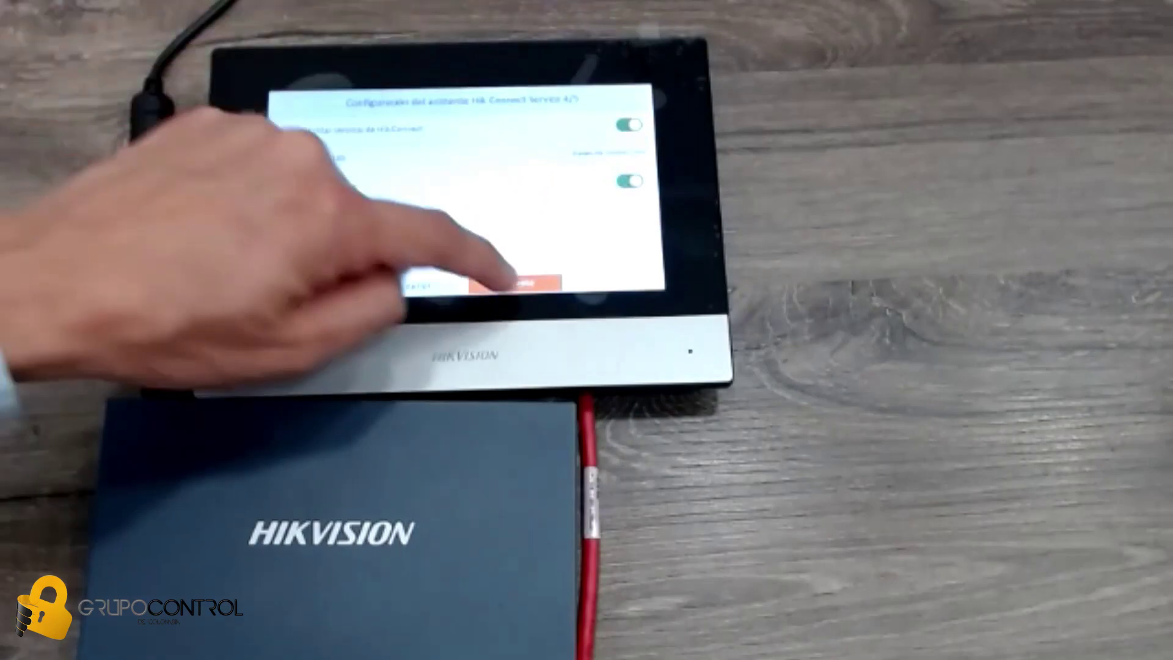
left_click(510, 282)
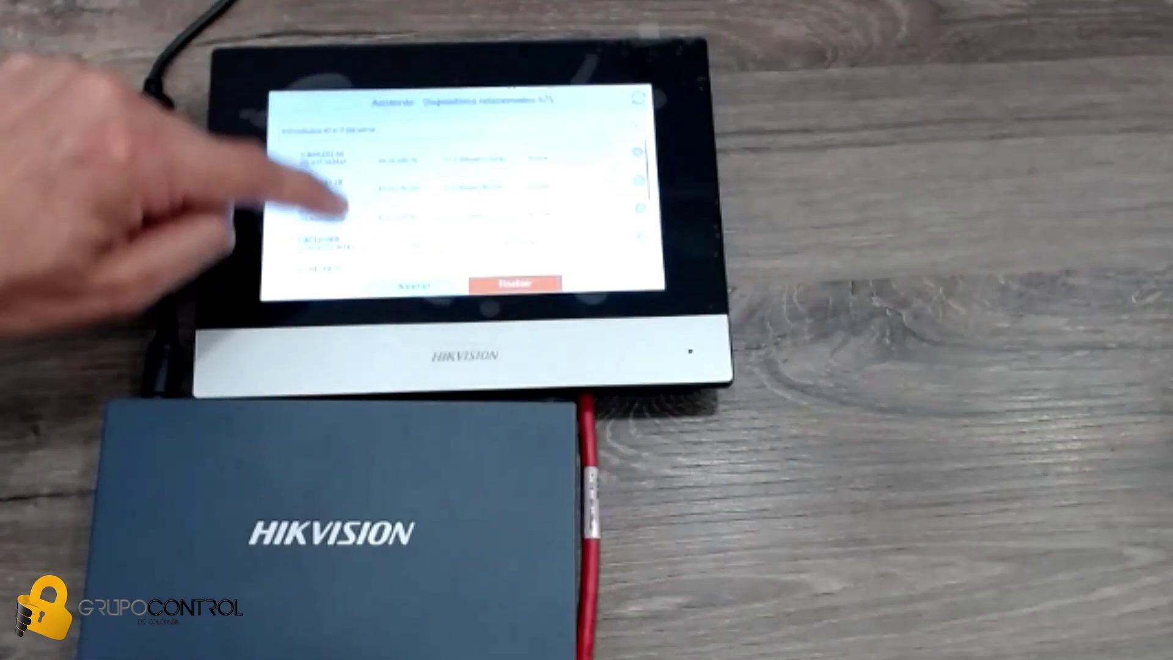
left_click_drag(360, 195, 365, 184)
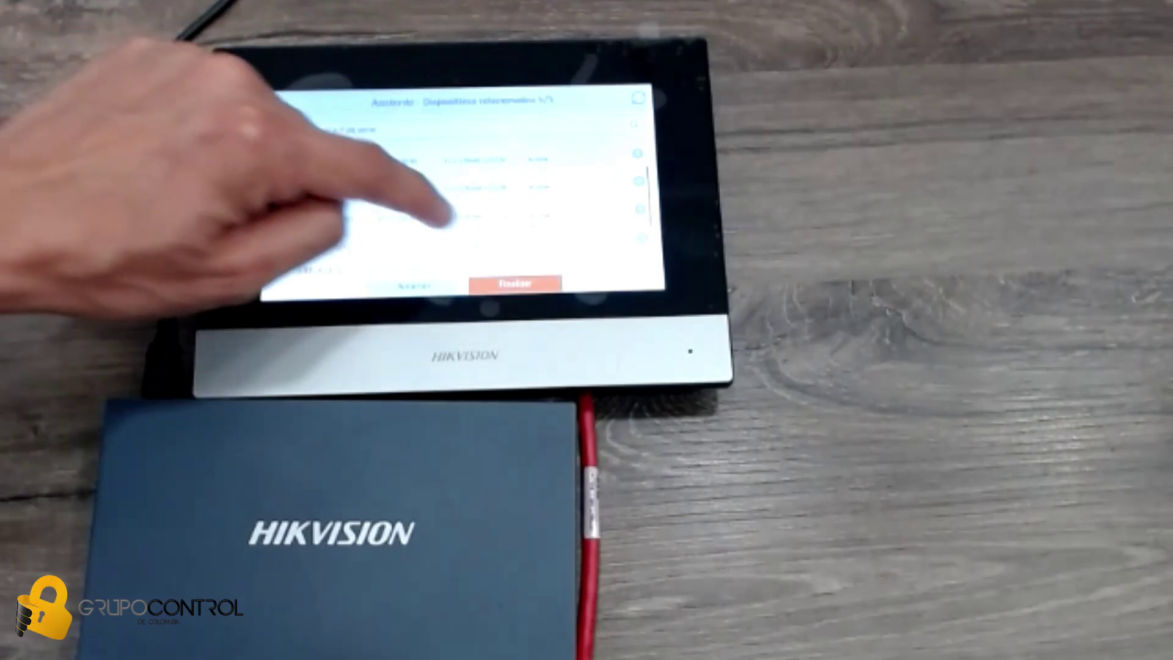